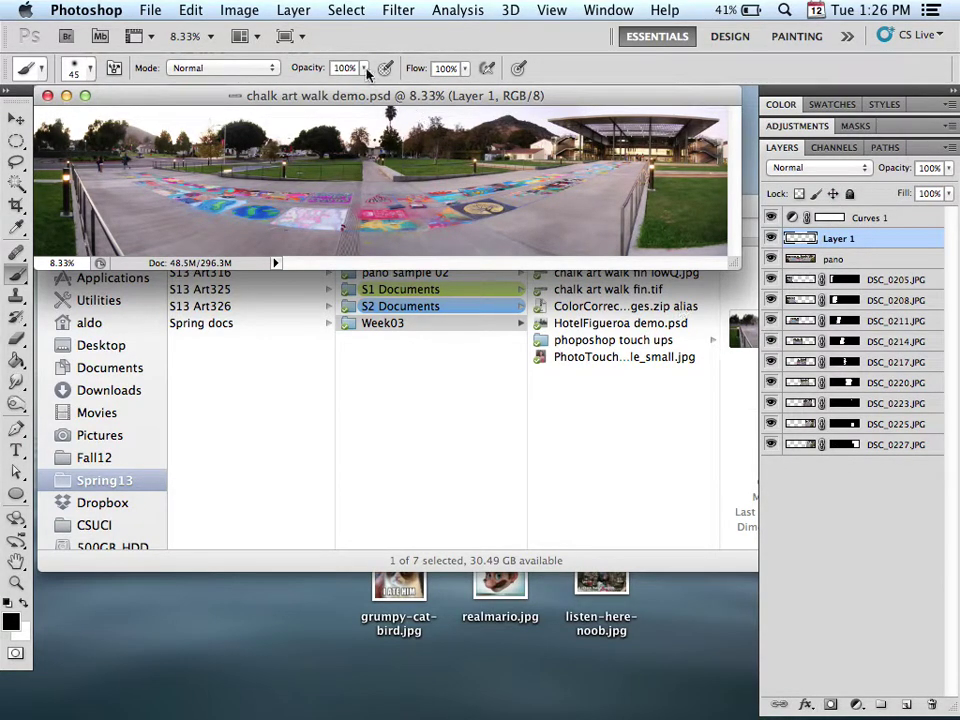
# Flatten the chalk art walk demo panorama's layers with Layer > Flatten Image
pyautogui.click(294, 11)
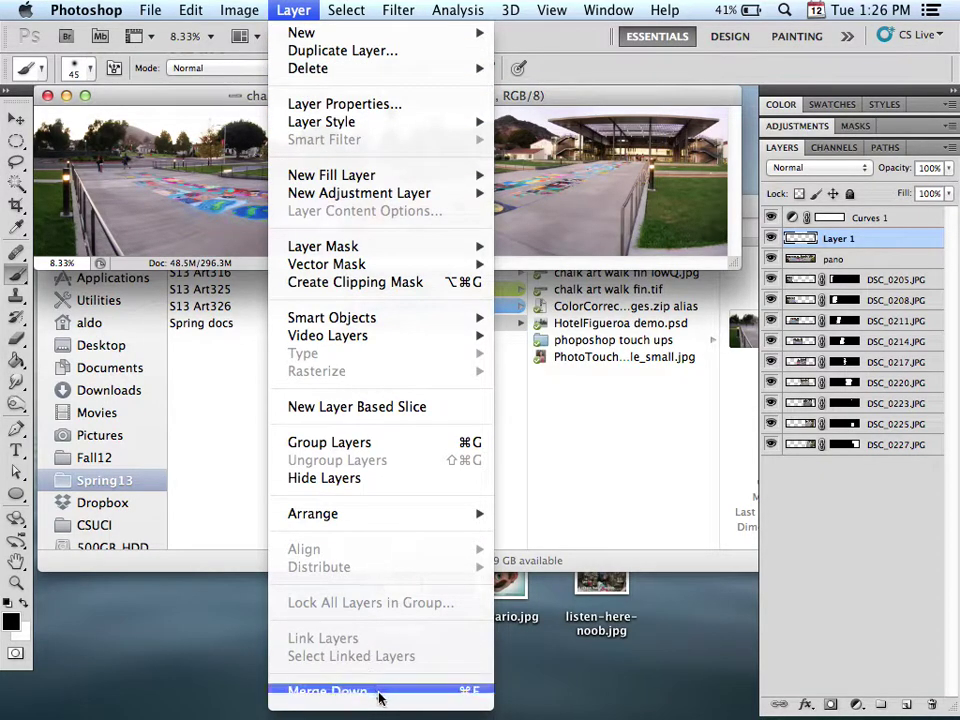
pyautogui.moveTo(384, 699)
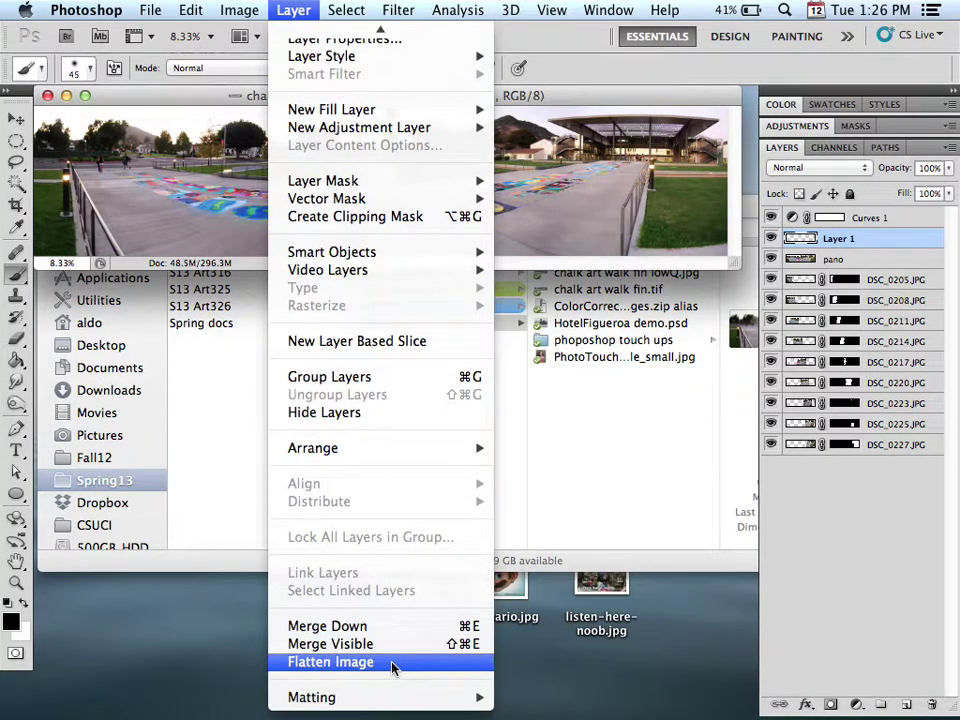
pyautogui.click(392, 664)
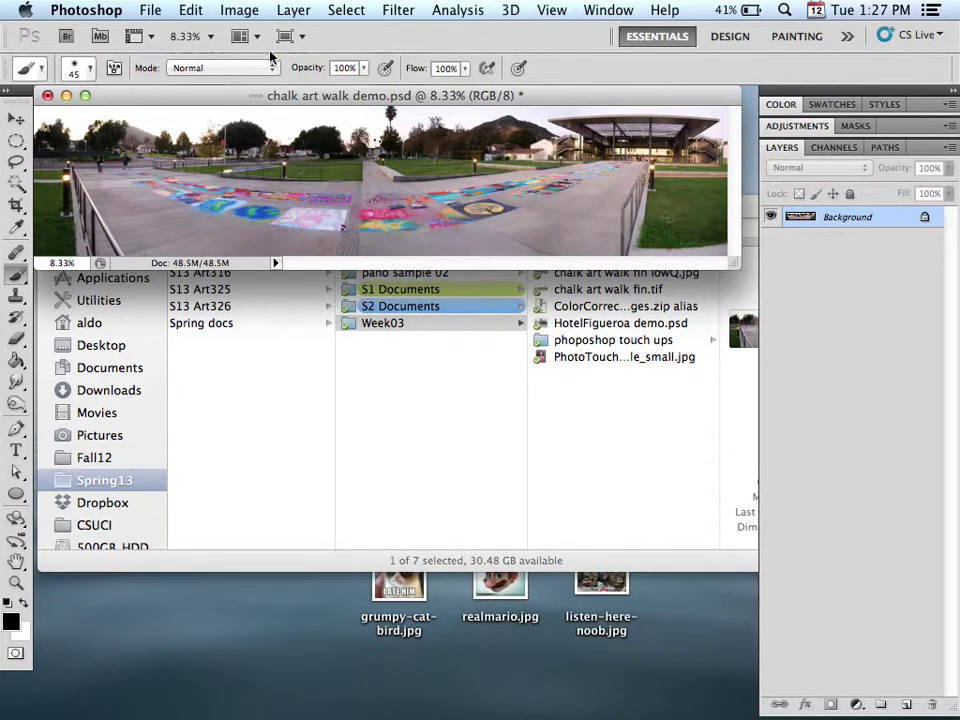
# In Save As, rename the file to 'chalk art walk finished panorama'
pyautogui.click(150, 10)
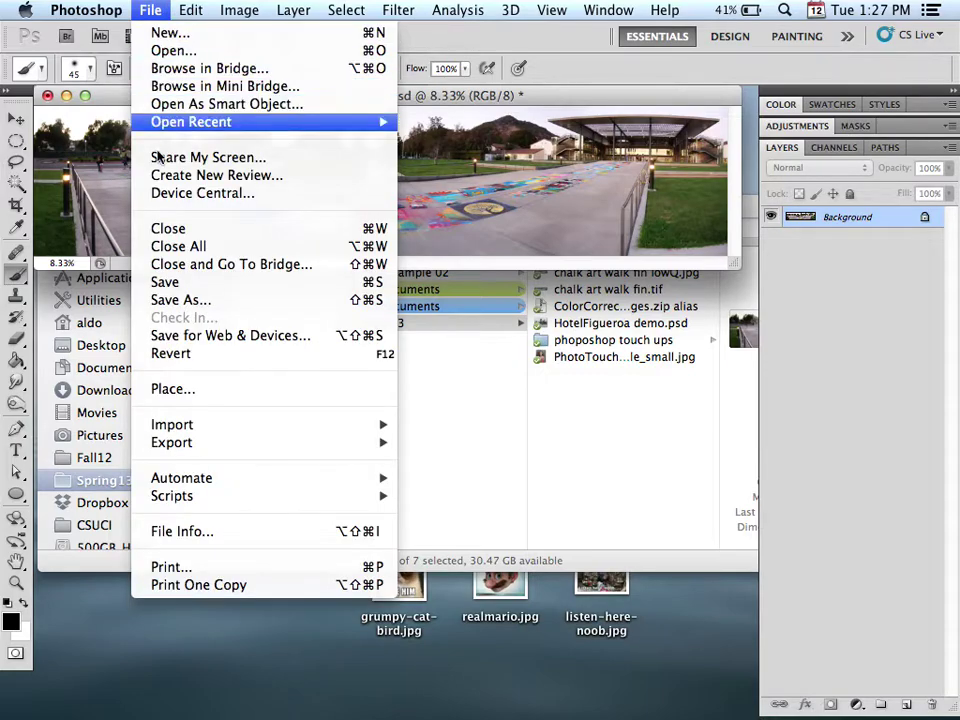
pyautogui.click(199, 303)
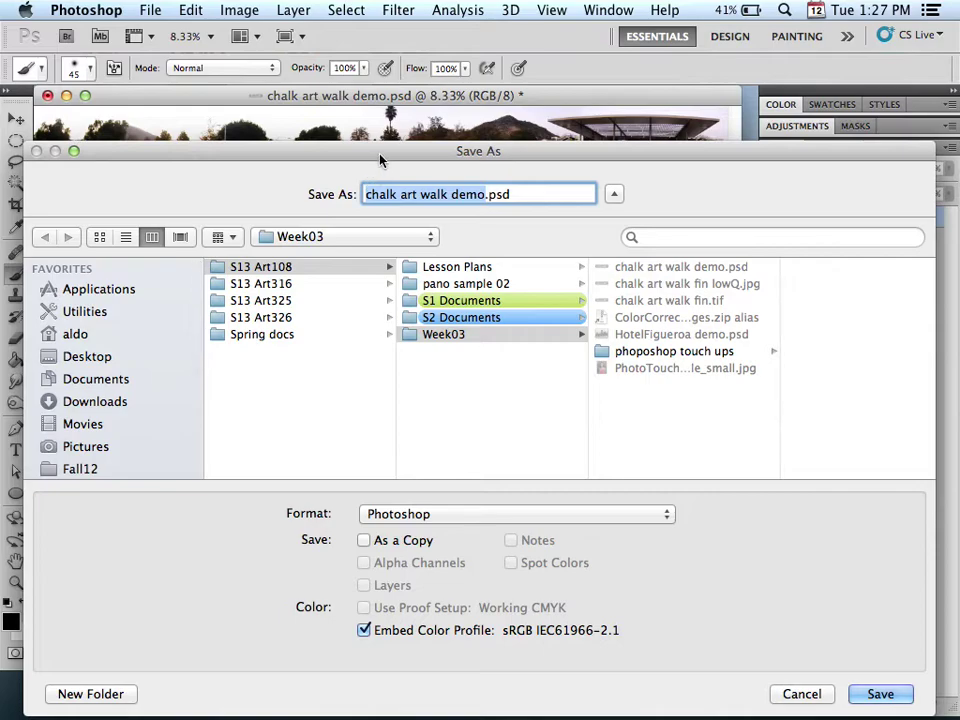
pyautogui.moveTo(381, 153); pyautogui.dragTo(365, 127)
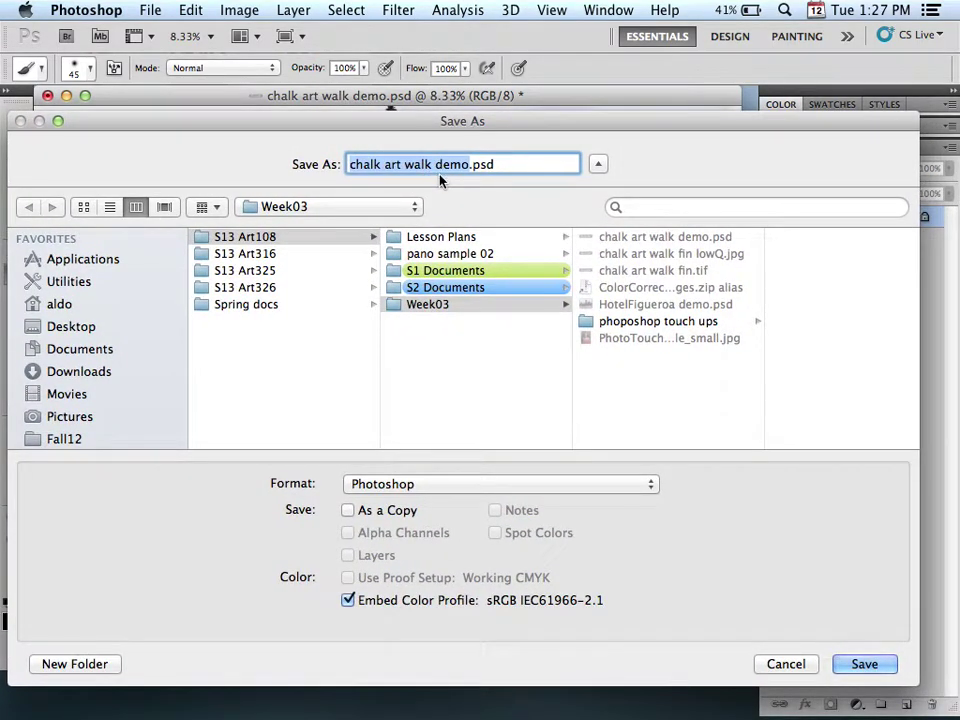
pyautogui.press('Right')
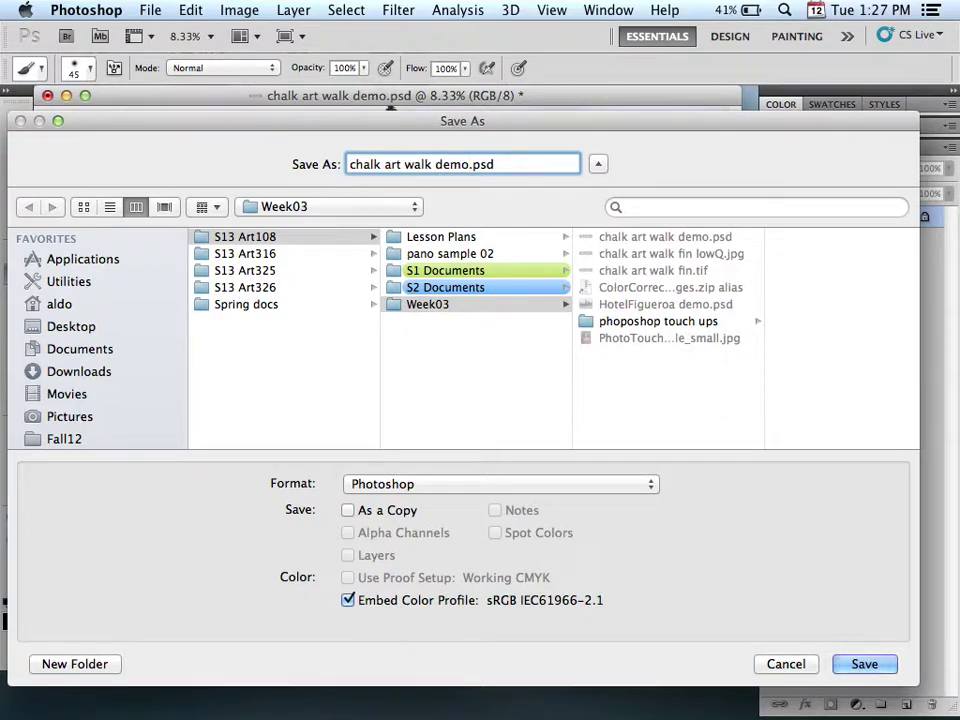
pyautogui.press('BackSpace')
pyautogui.press('BackSpace')
pyautogui.press('BackSpace')
pyautogui.press('BackSpace')
pyautogui.write('finis')
pyautogui.write('ehe')
pyautogui.press('BackSpace')
pyautogui.press('BackSpace')
pyautogui.press('BackSpace')
pyautogui.write('hed panoram')
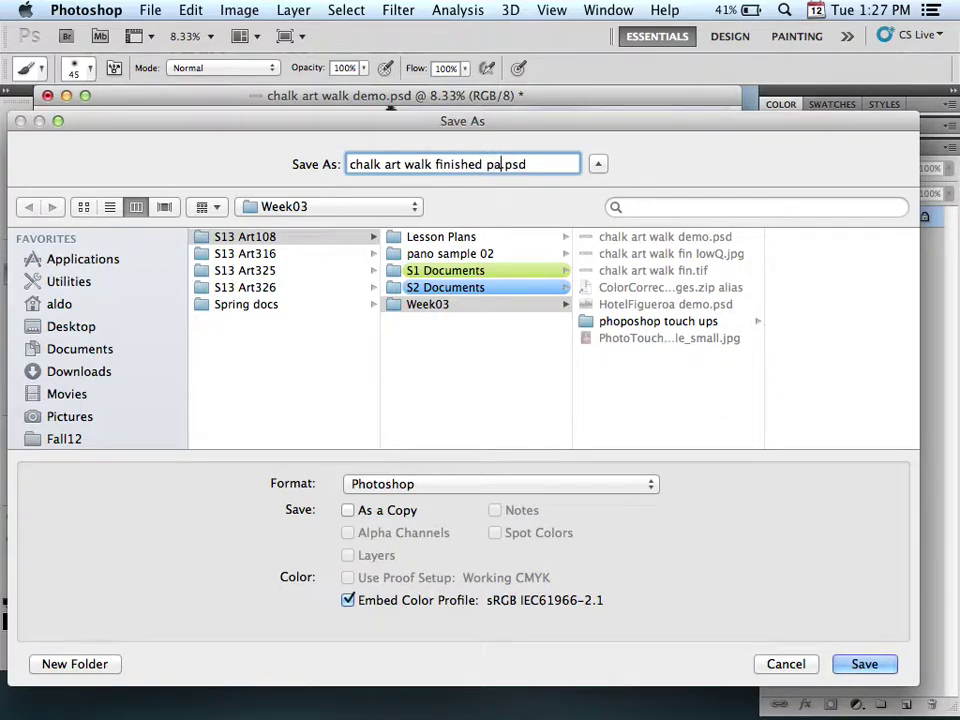
pyautogui.write('a')
# Set the format to JPEG and confirm the save
pyautogui.click(500, 484)
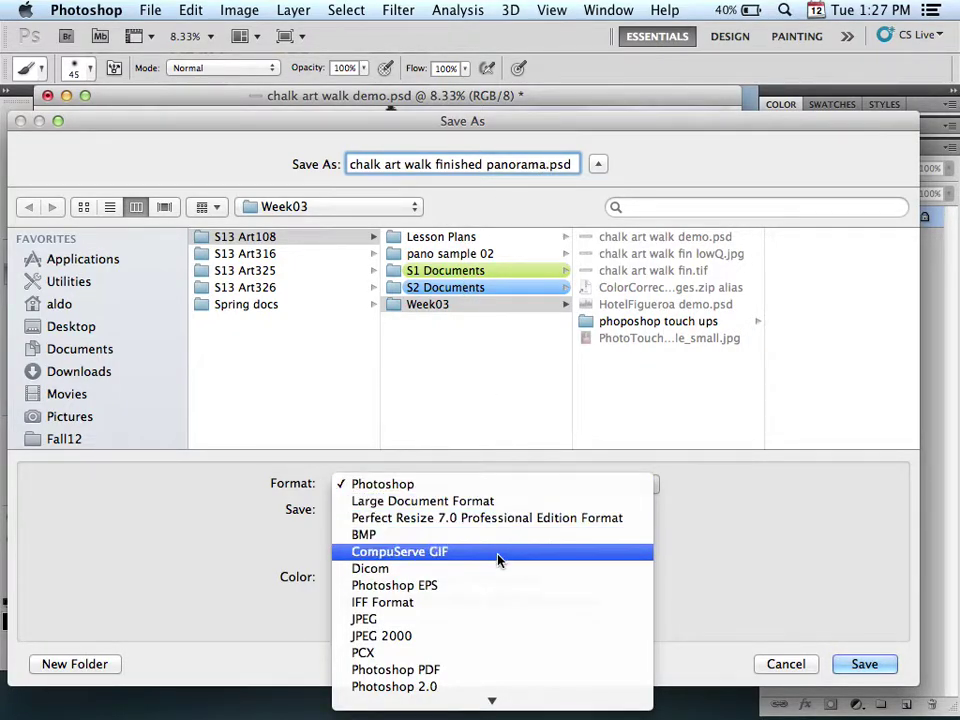
pyautogui.click(504, 618)
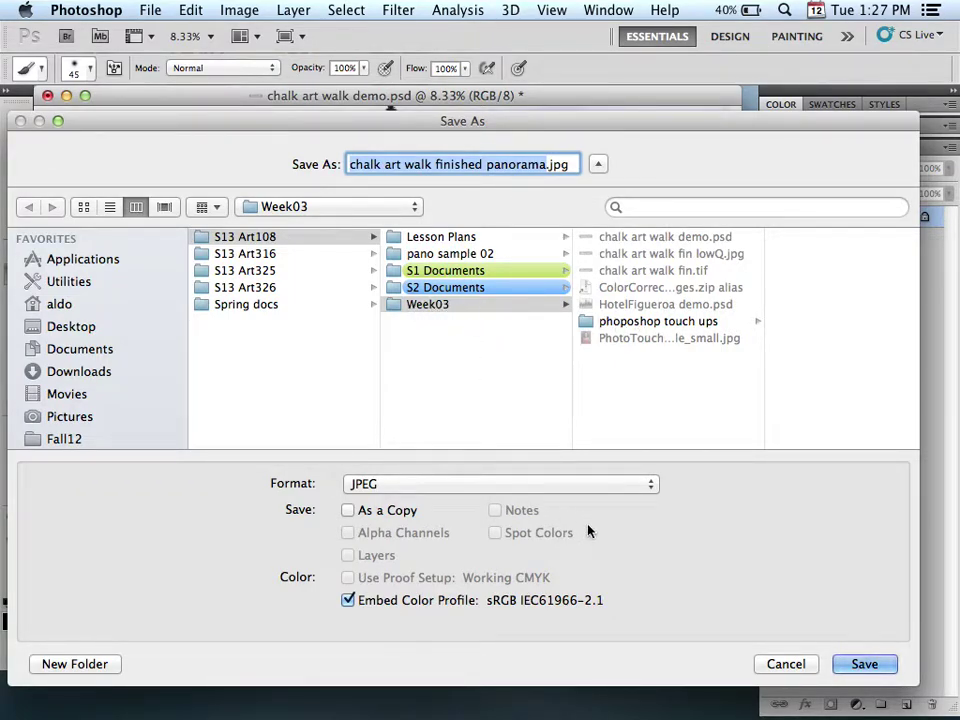
pyautogui.click(864, 664)
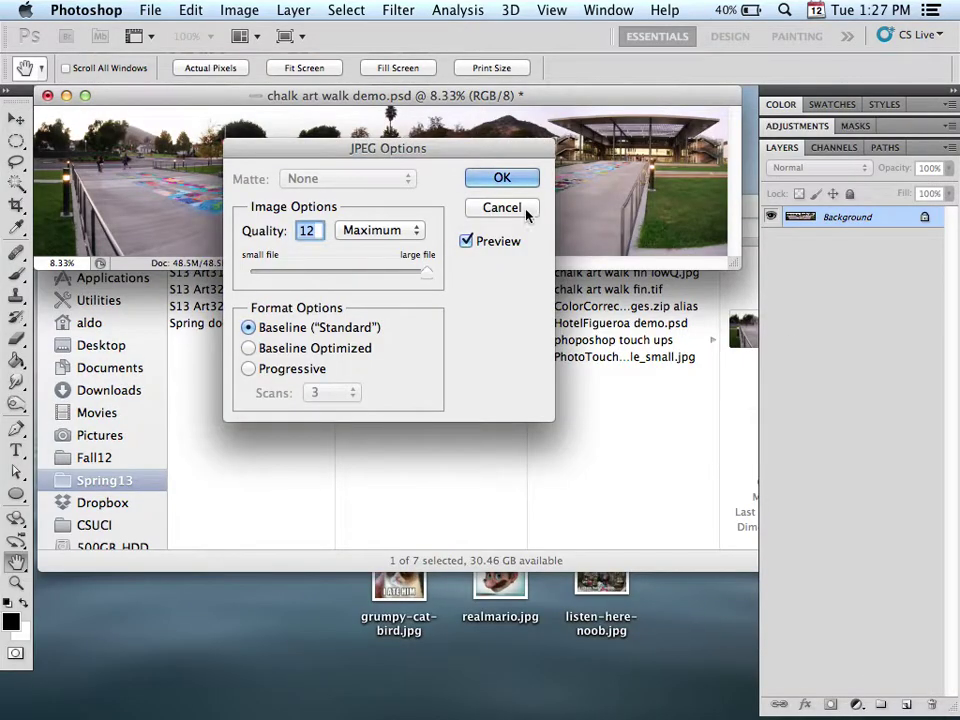
# Set JPEG quality to 12 (Maximum) and complete the save
pyautogui.moveTo(416, 147); pyautogui.dragTo(472, 150)
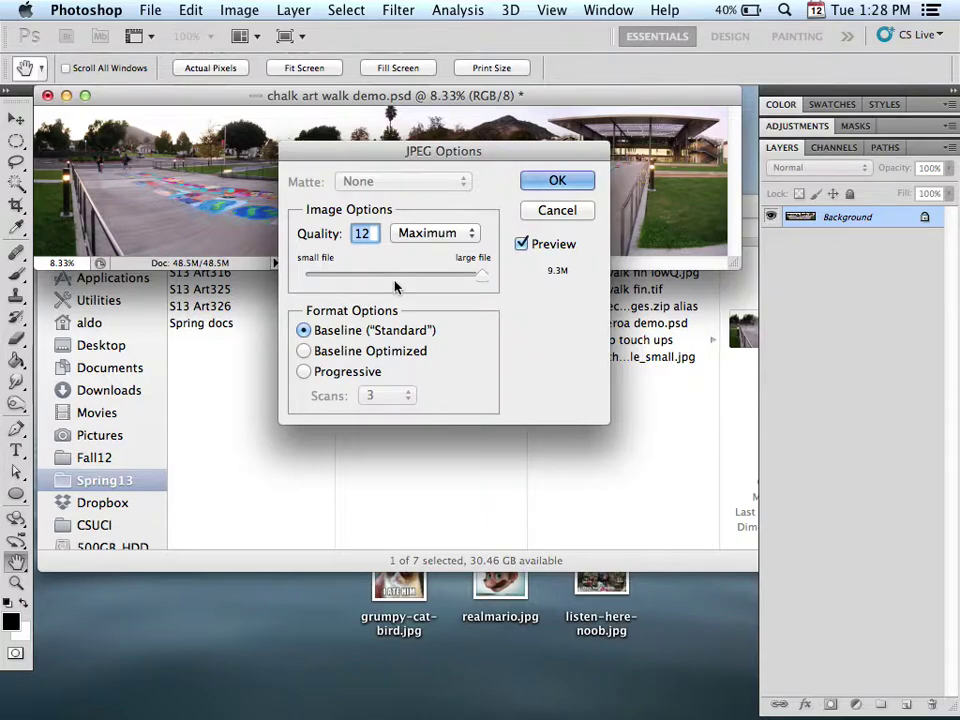
pyautogui.moveTo(357, 277); pyautogui.dragTo(300, 285)
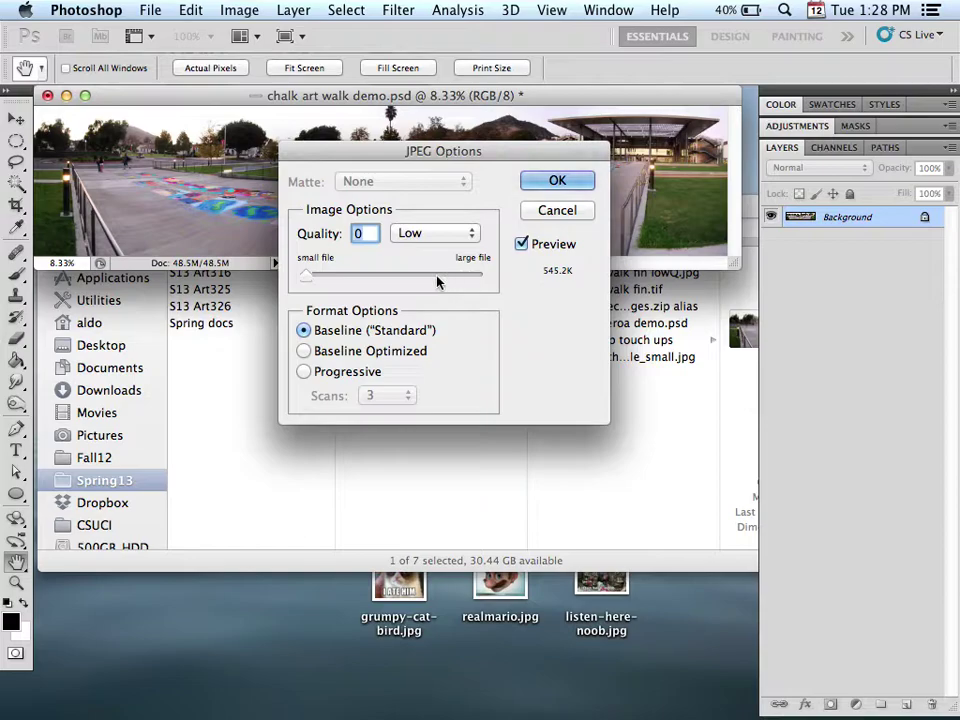
pyautogui.moveTo(437, 276); pyautogui.dragTo(498, 276)
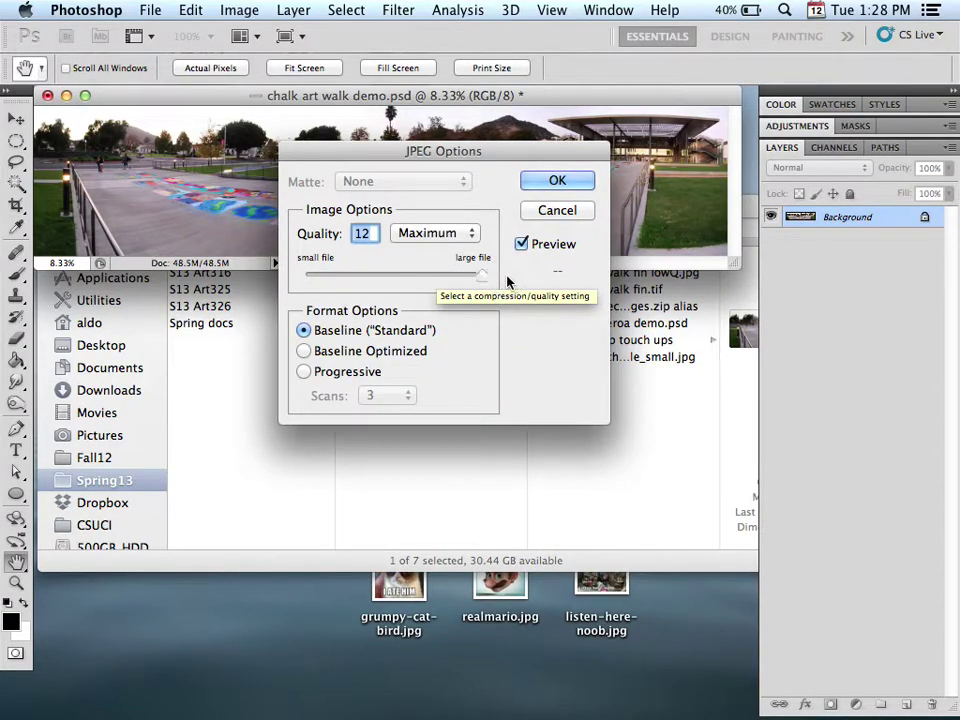
pyautogui.click(557, 181)
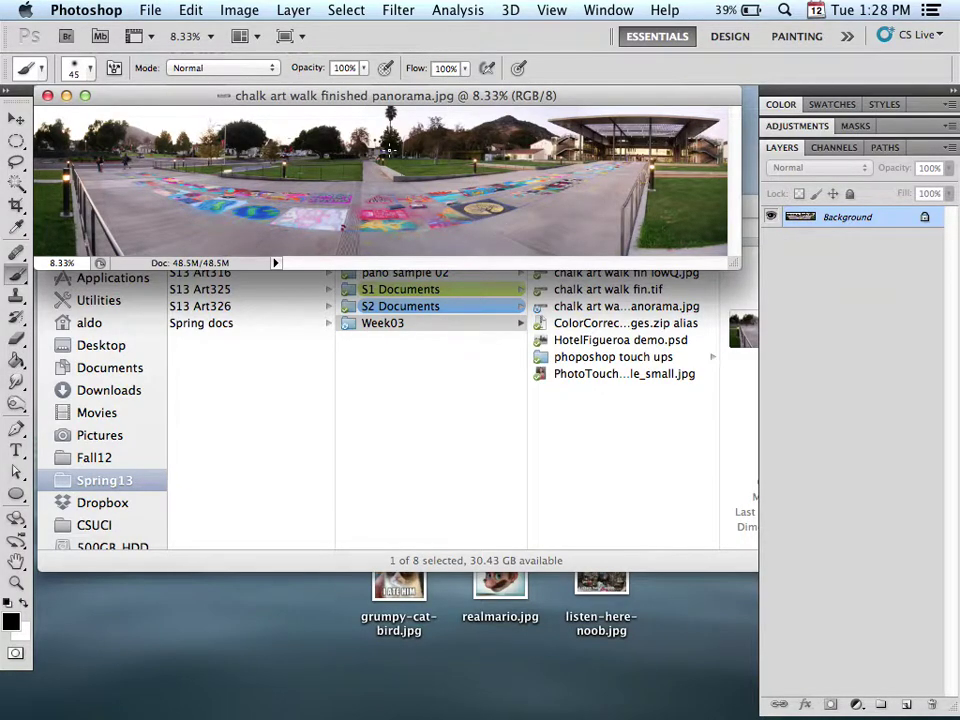
pyautogui.click(242, 11)
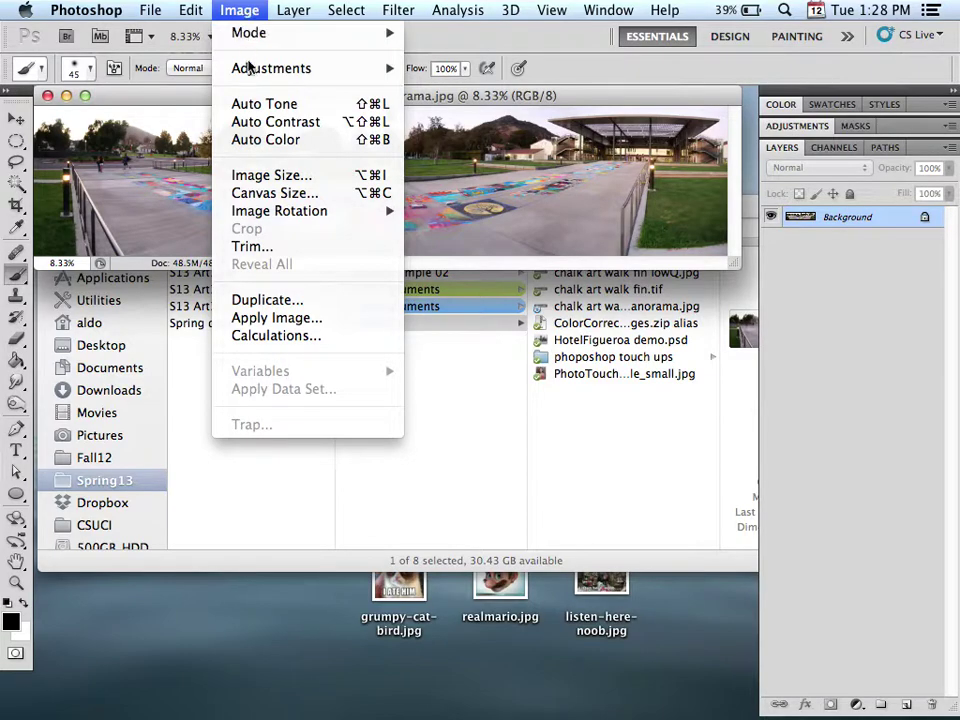
# Resize the image to 8 inches tall (about 37.192 in wide) without resampling
pyautogui.click(267, 176)
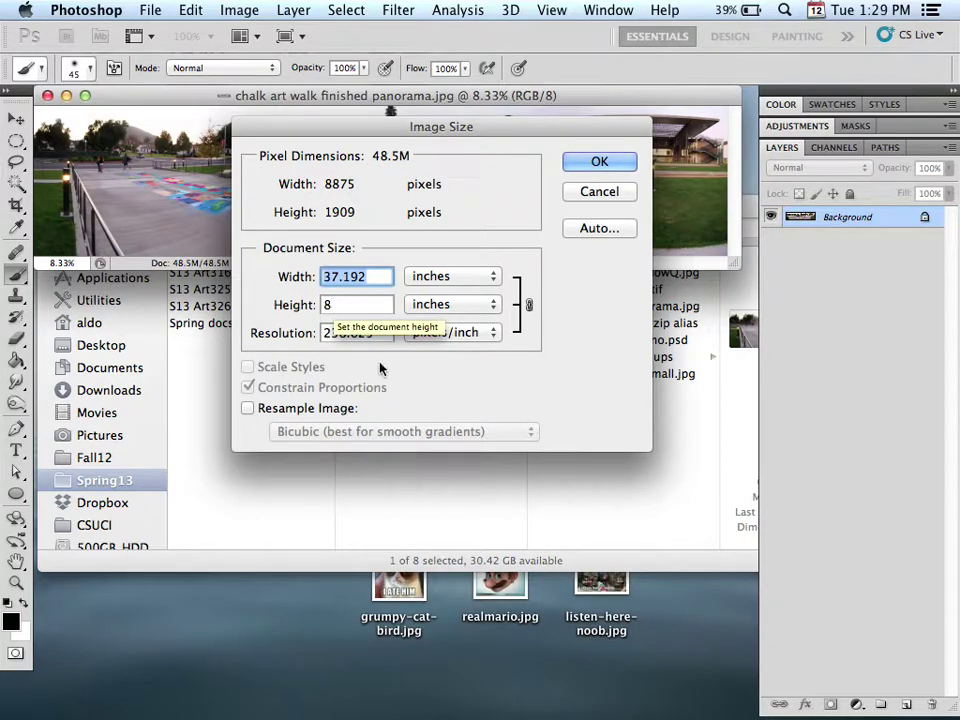
pyautogui.click(331, 305)
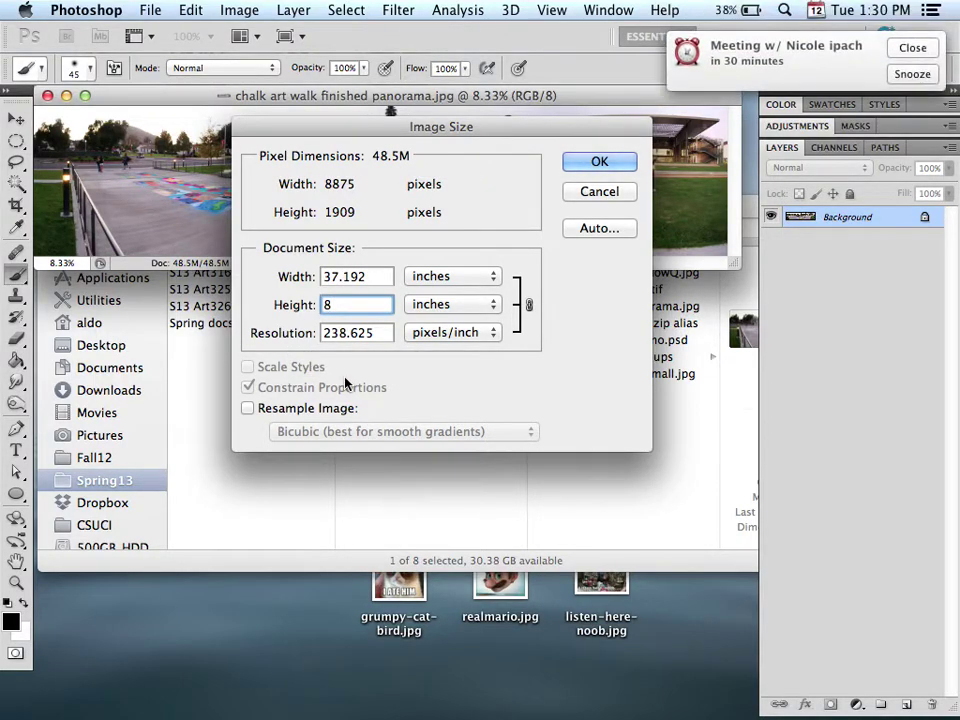
pyautogui.click(912, 72)
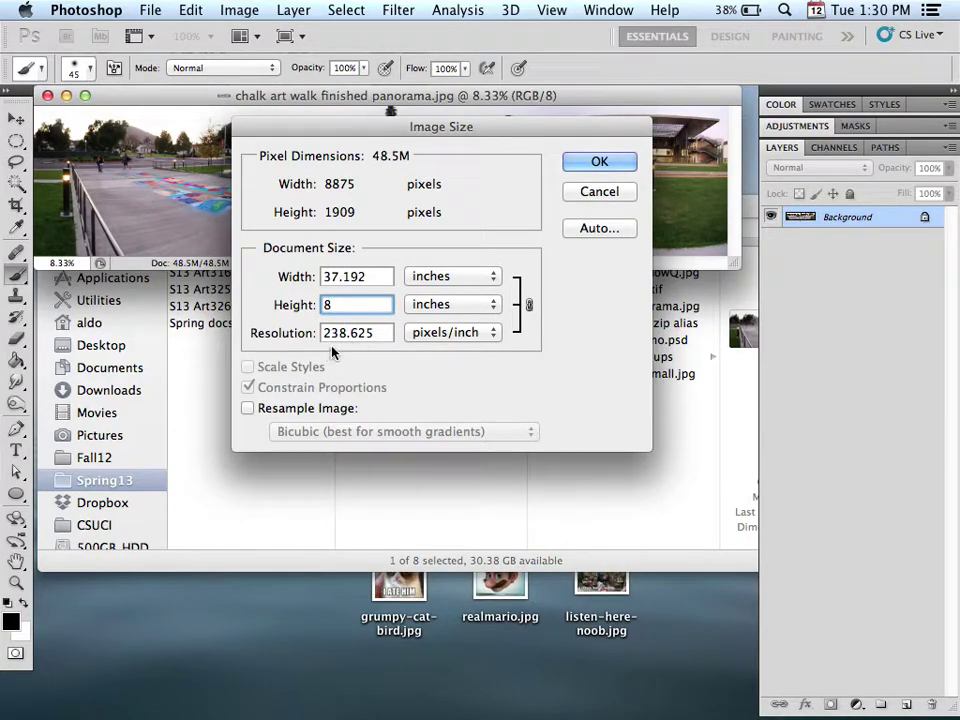
pyautogui.click(597, 163)
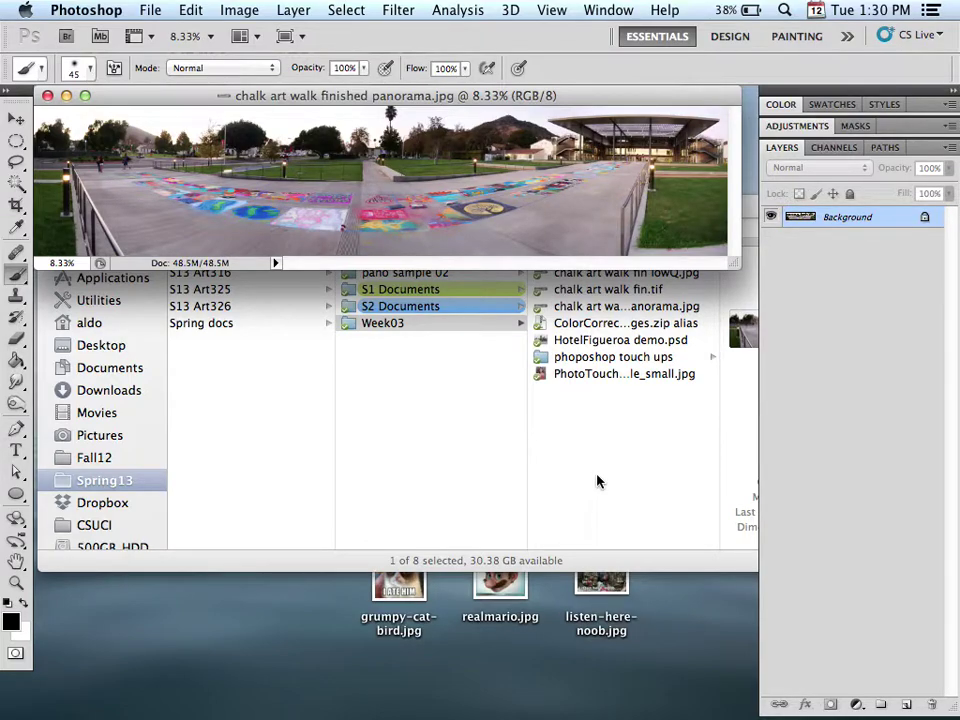
pyautogui.press('super+Tab')
pyautogui.press('super+Tab')
pyautogui.press('super+Tab')
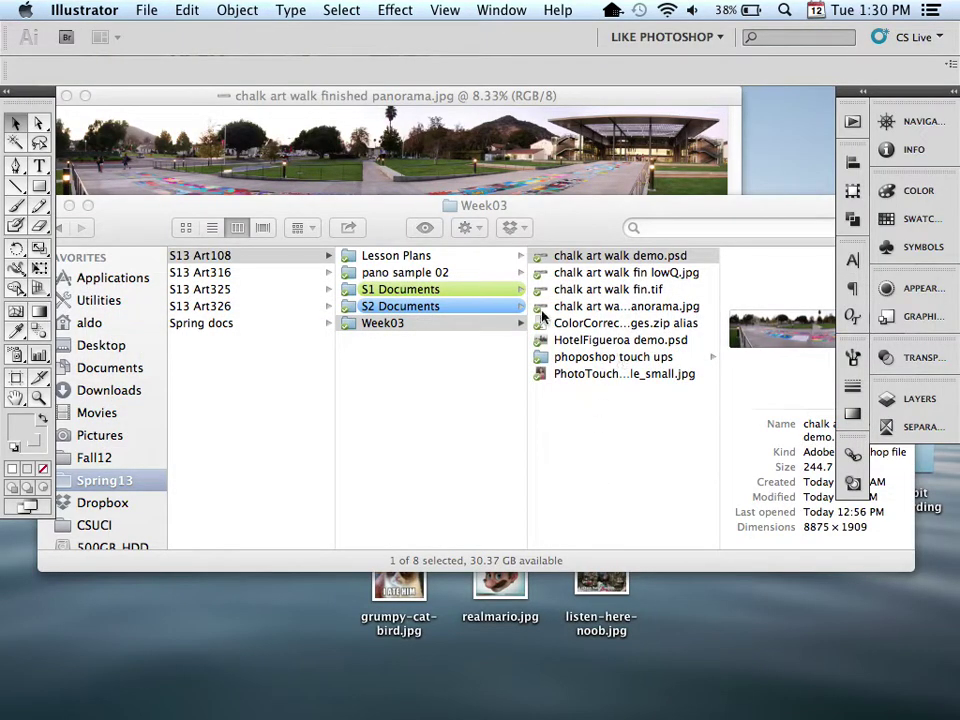
# Create a new Illustrator document 37.19 in wide by 8 in tall
pyautogui.click(148, 11)
pyautogui.click(157, 33)
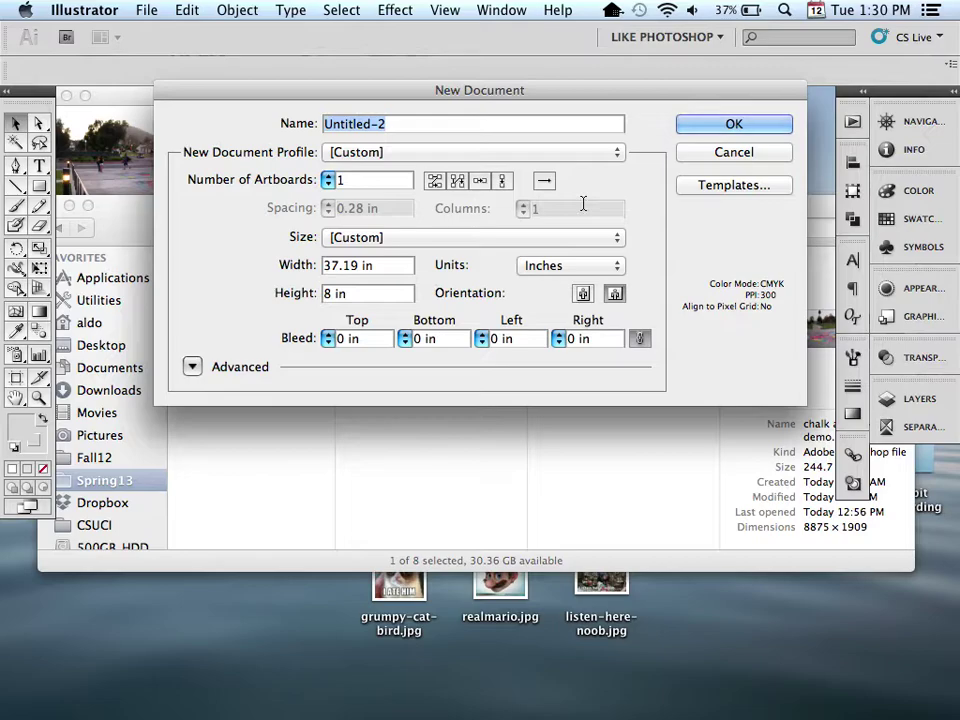
pyautogui.click(716, 127)
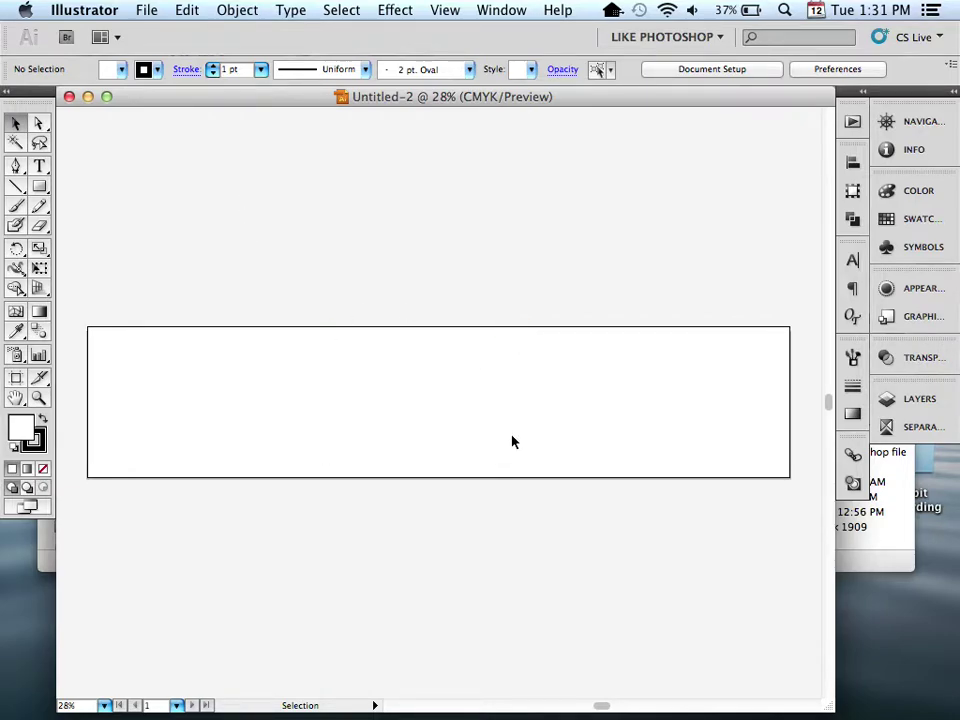
pyautogui.click(147, 12)
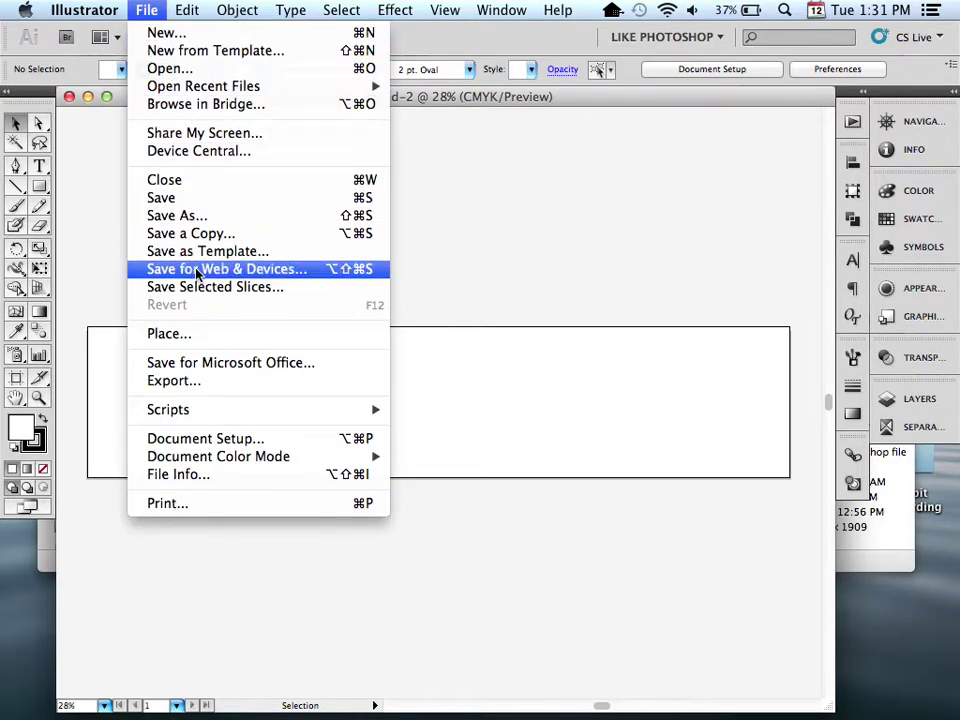
# Place chalk art walk finished panorama.jpg from S13 Art108 > Week03 as a linked image
pyautogui.click(197, 343)
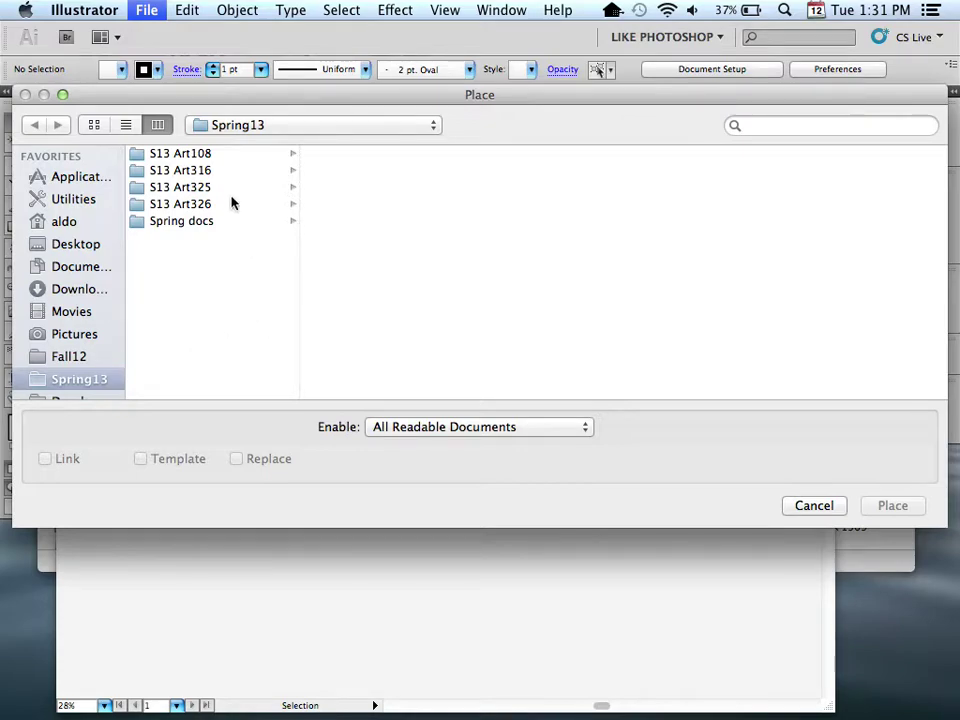
pyautogui.click(222, 155)
pyautogui.click(345, 219)
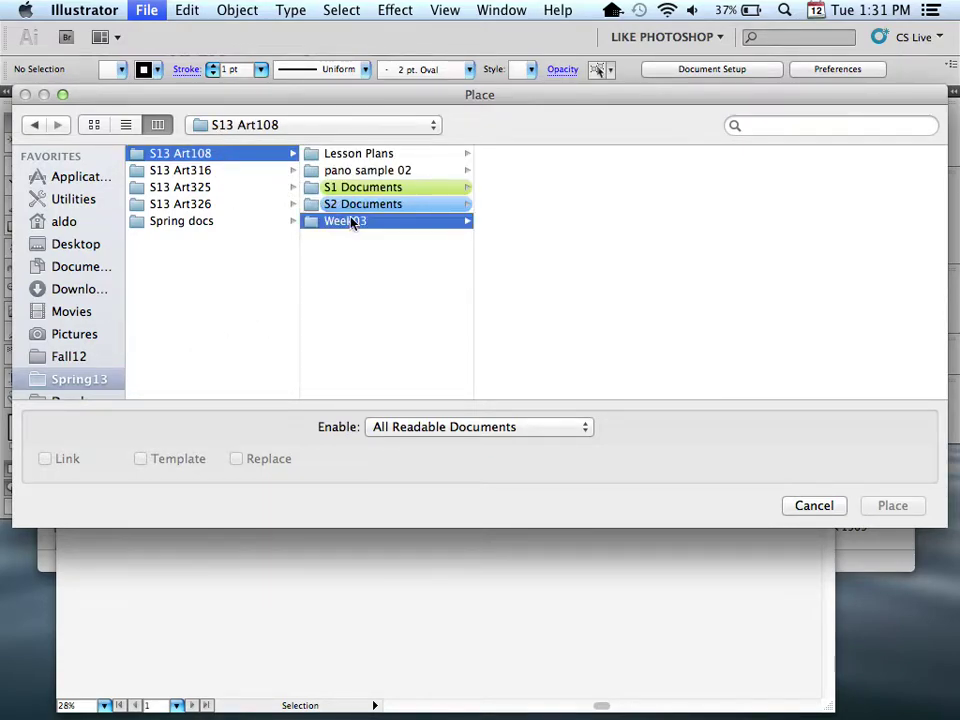
pyautogui.doubleClick(646, 380)
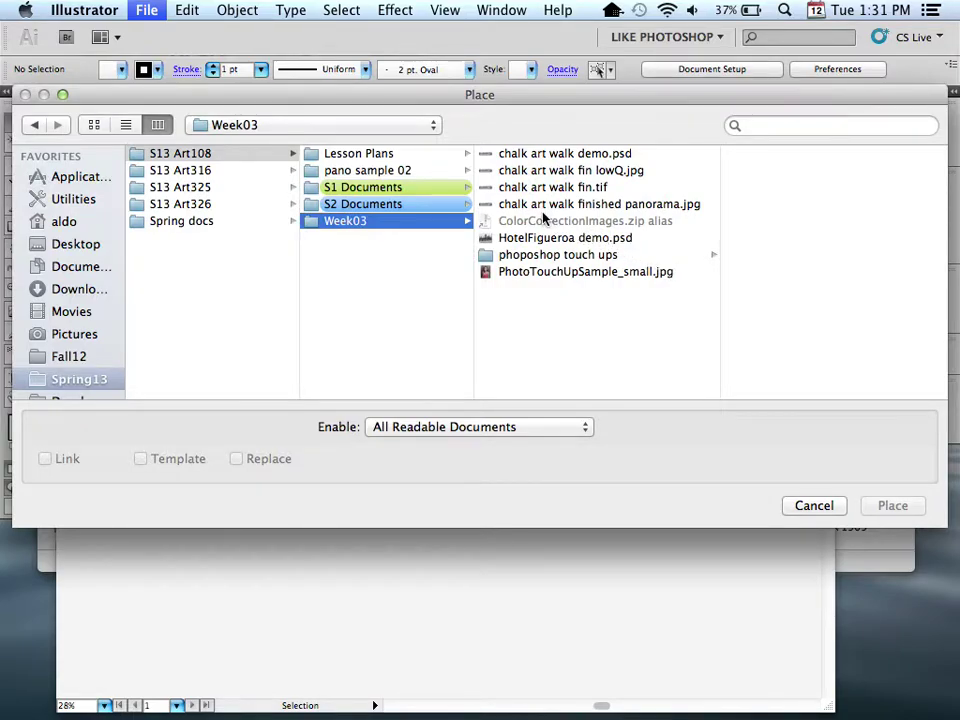
pyautogui.click(643, 207)
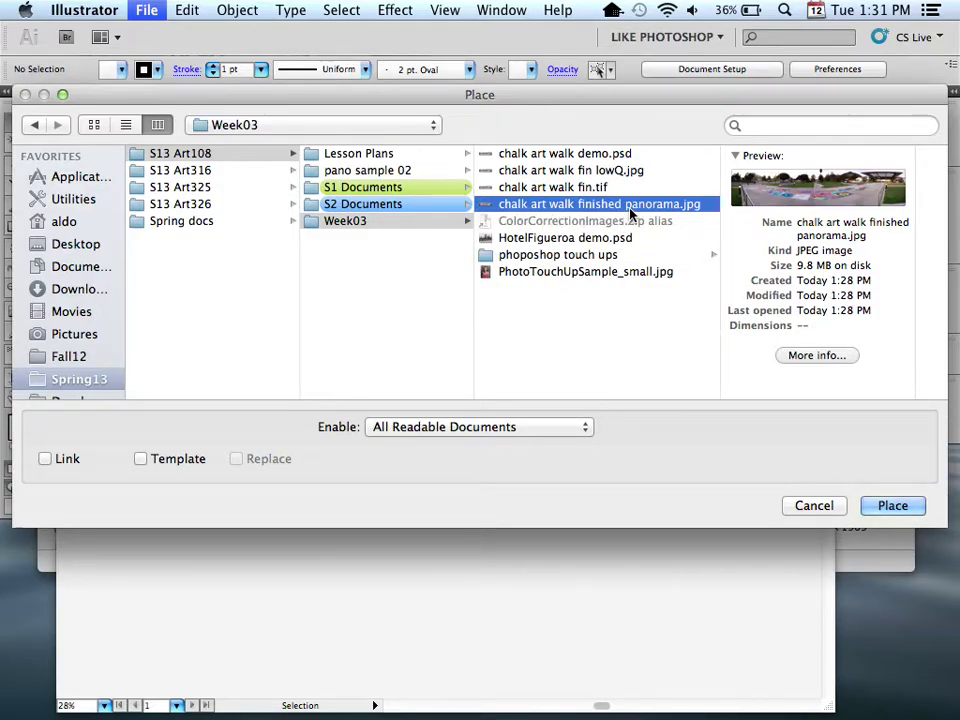
pyautogui.click(45, 459)
pyautogui.click(900, 506)
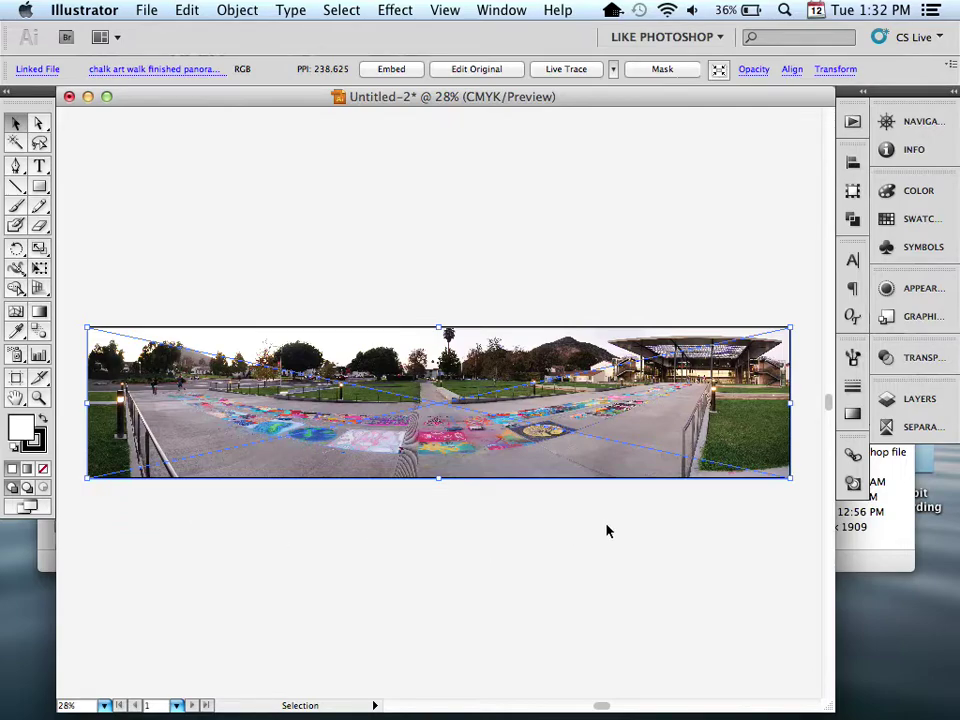
pyautogui.click(147, 10)
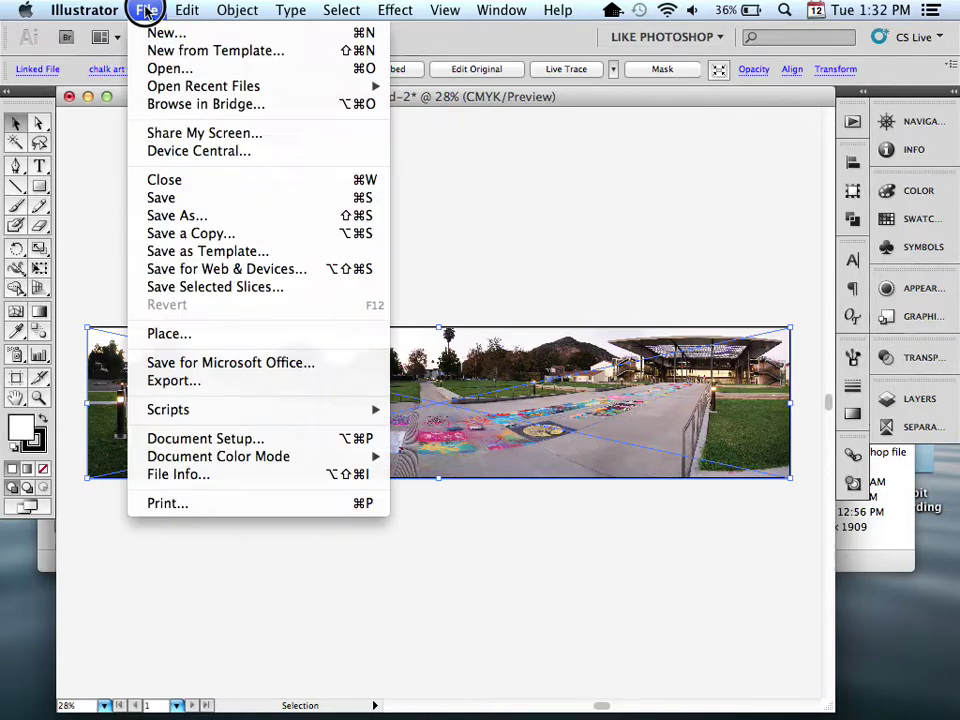
# Save the document as 'ChalkArtWalk Pano' in the S13 Art108 > Week03 folder
pyautogui.click(181, 207)
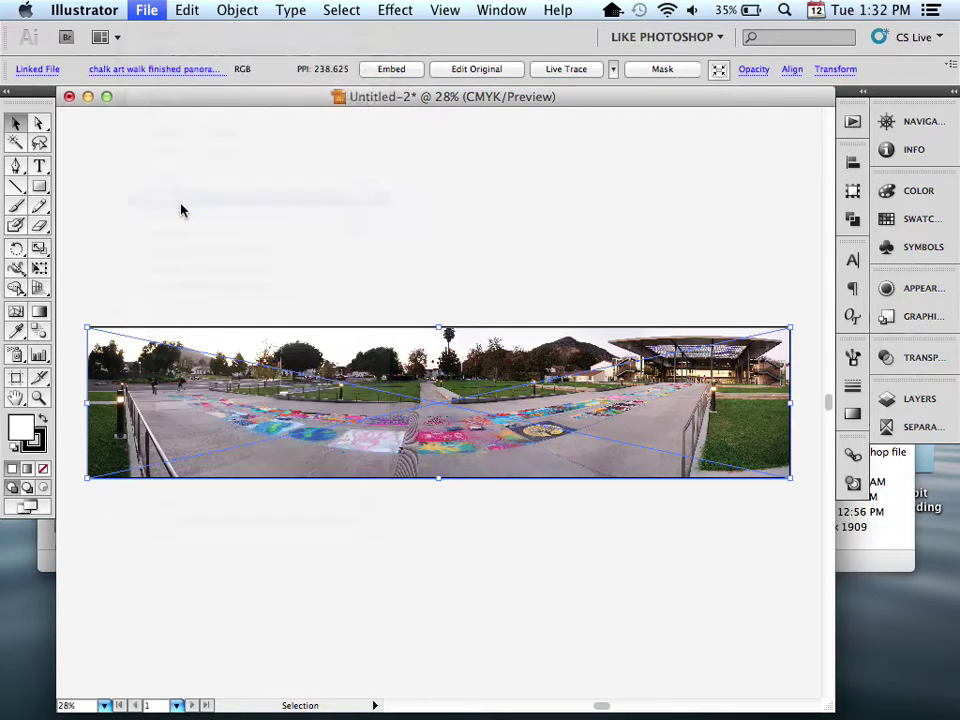
pyautogui.click(362, 212)
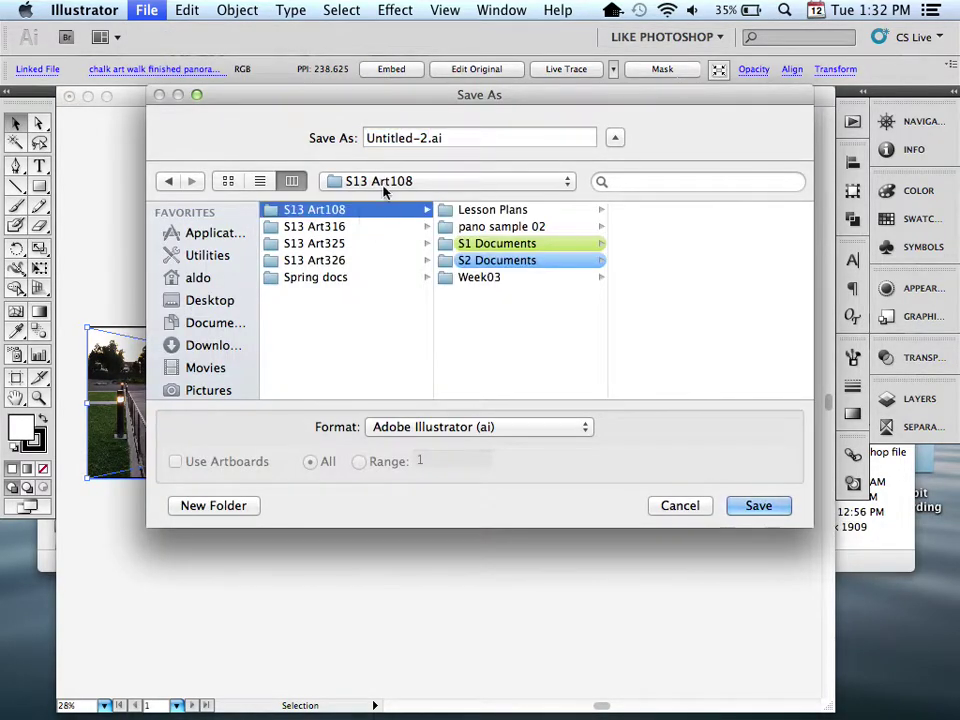
pyautogui.click(507, 280)
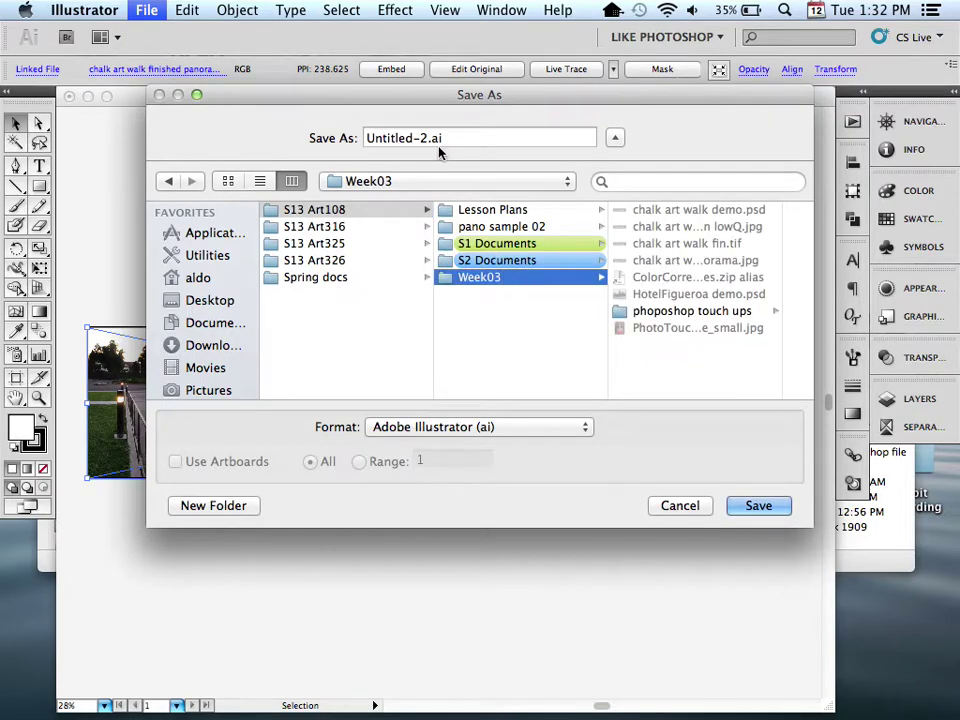
pyautogui.click(359, 140)
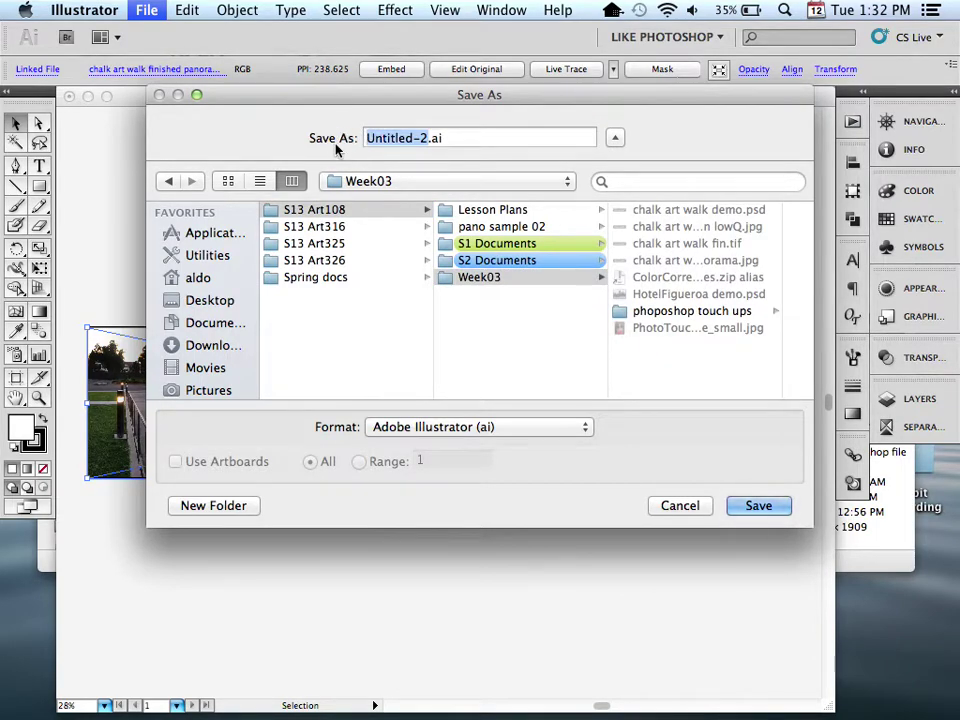
pyautogui.write('Chal')
pyautogui.write('kAr')
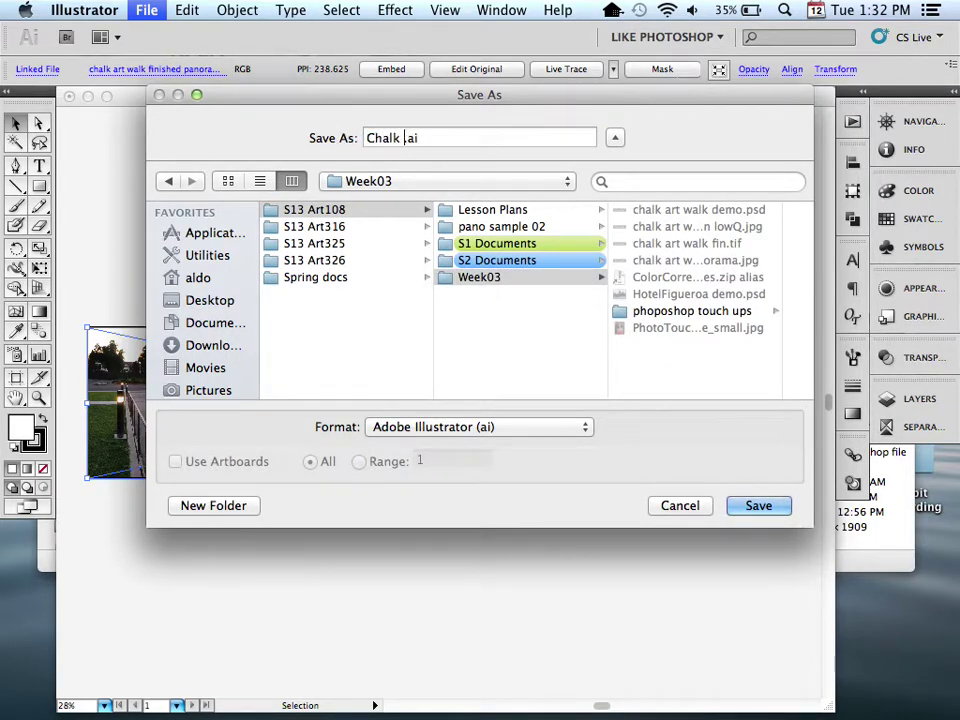
pyautogui.write('tWalk Pano')
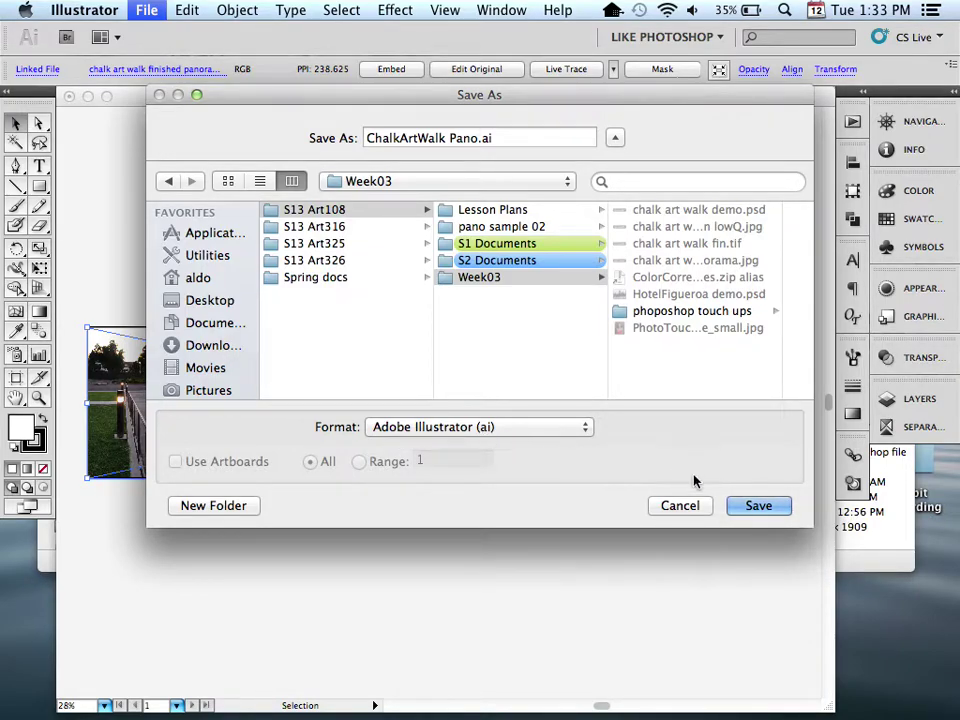
pyautogui.click(756, 507)
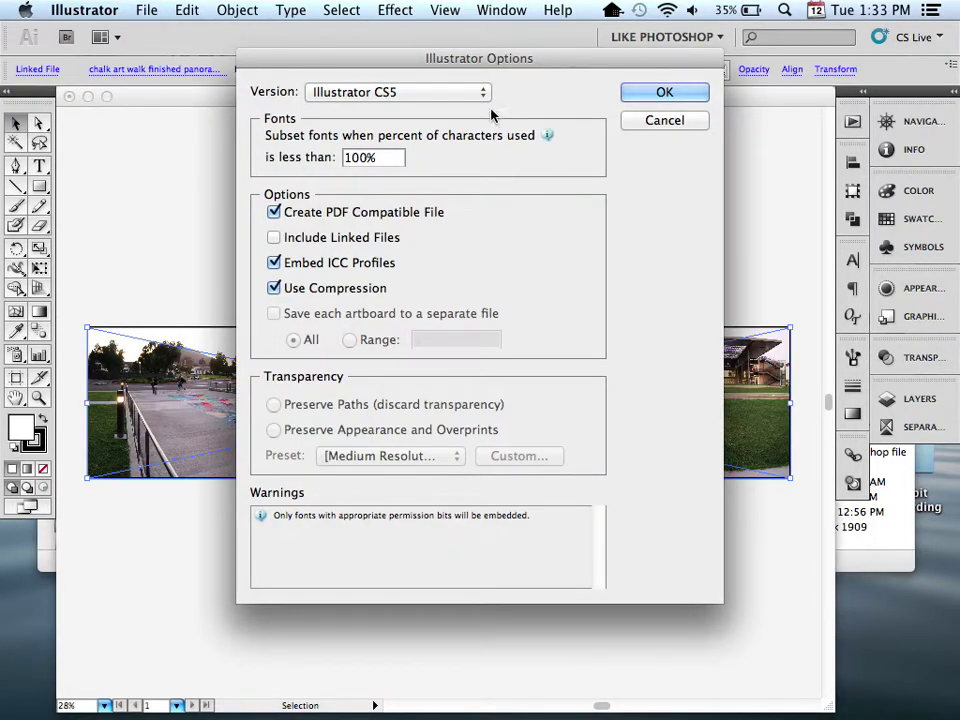
# Keep the Illustrator CS5 version in Illustrator Options and confirm
pyautogui.moveTo(462, 64); pyautogui.dragTo(453, 60)
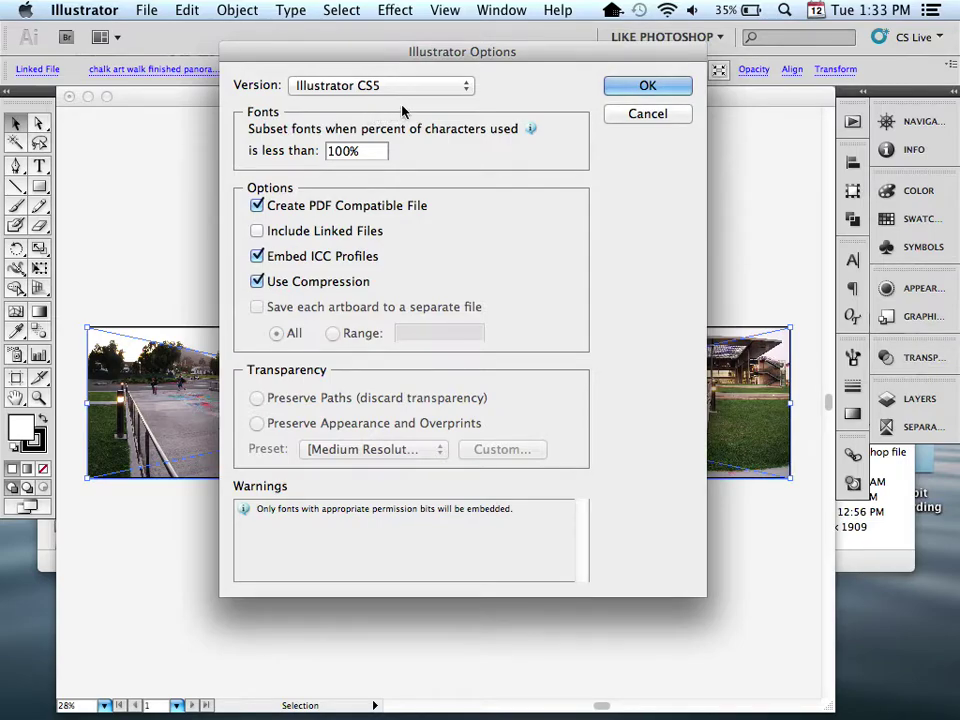
pyautogui.click(431, 92)
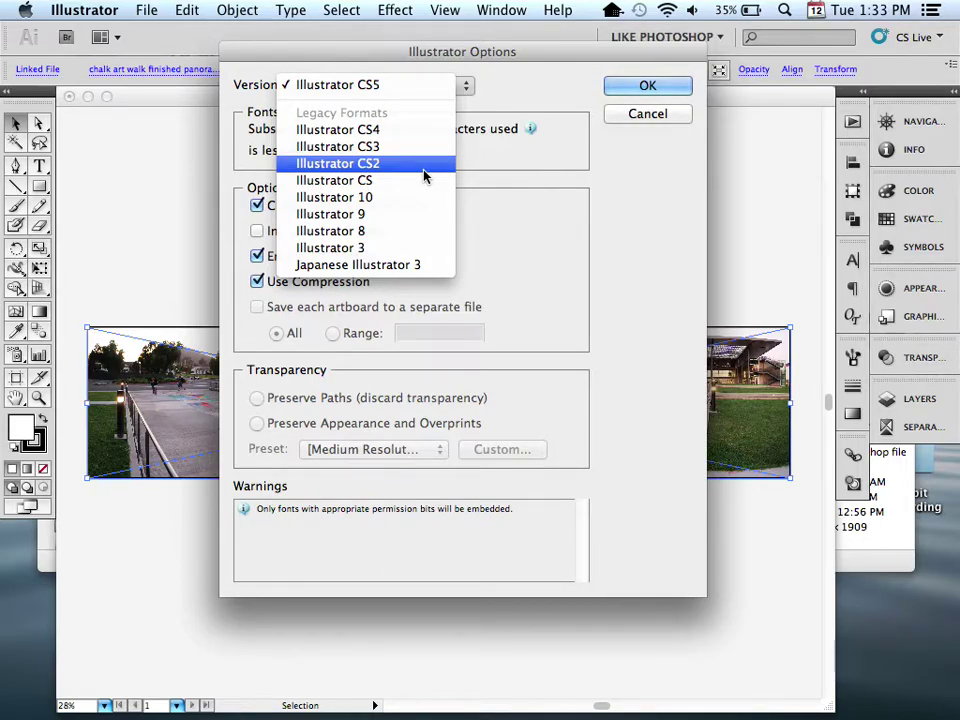
pyautogui.click(388, 86)
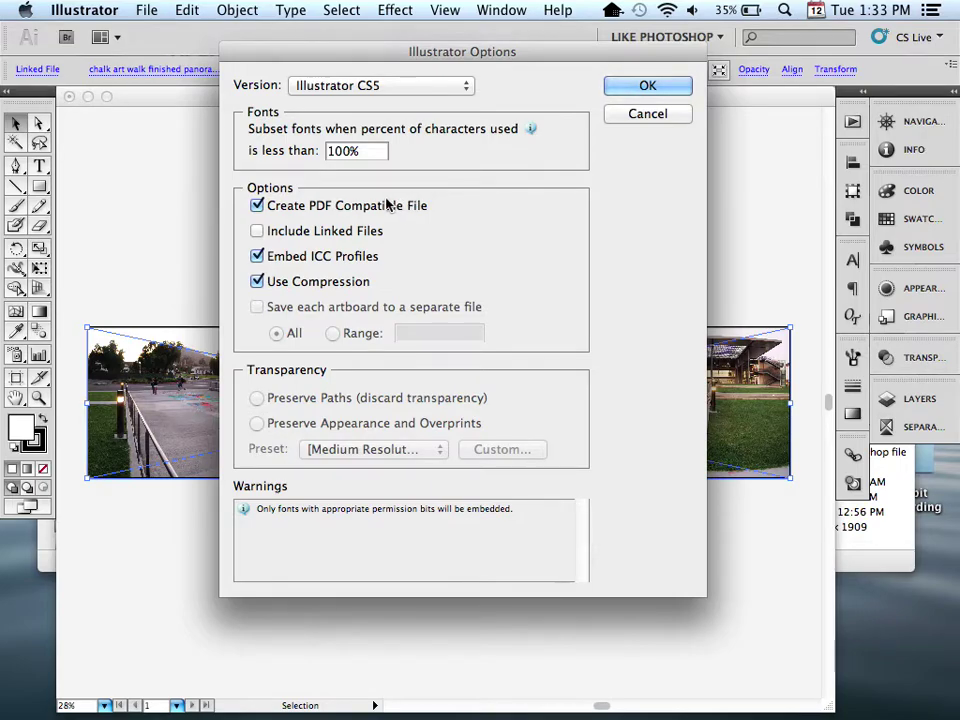
pyautogui.click(638, 88)
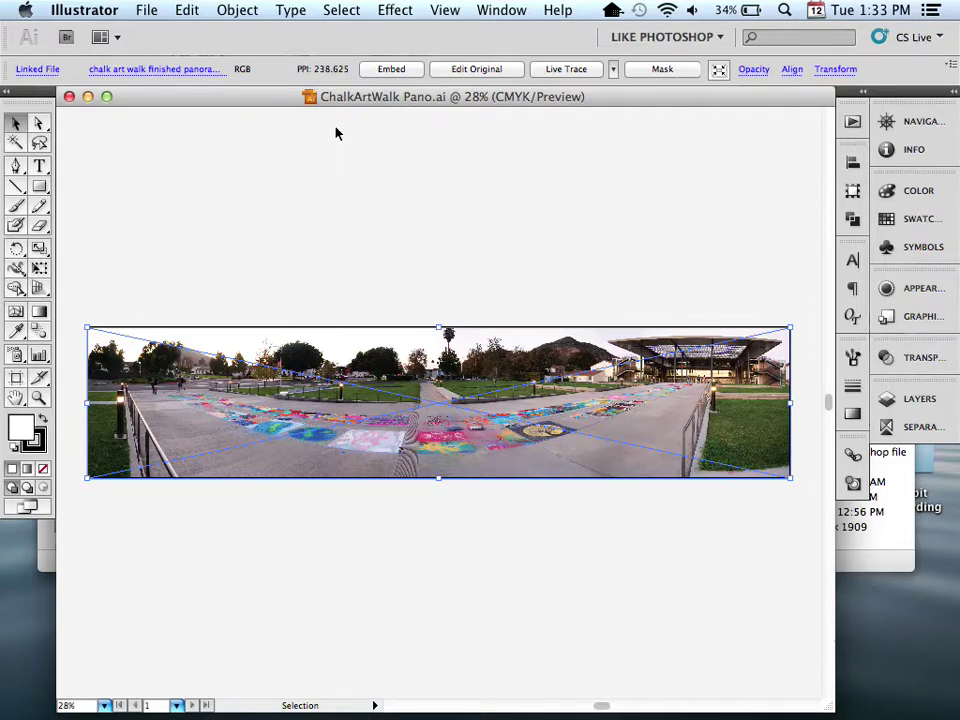
# Open the Print dialog and set the media size to US Letter
pyautogui.click(147, 10)
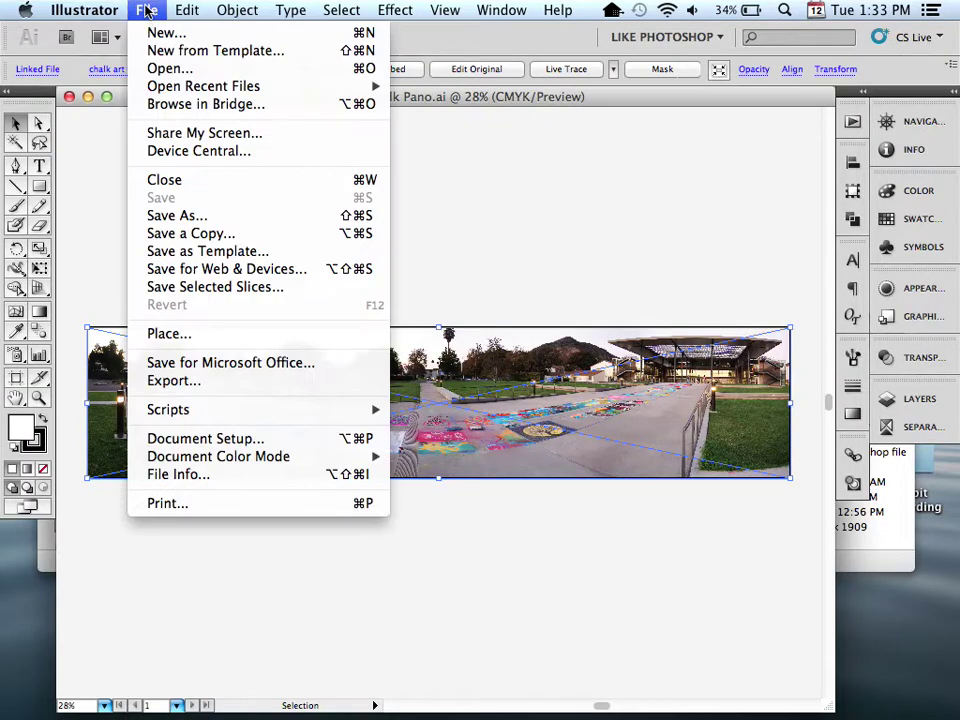
pyautogui.click(228, 505)
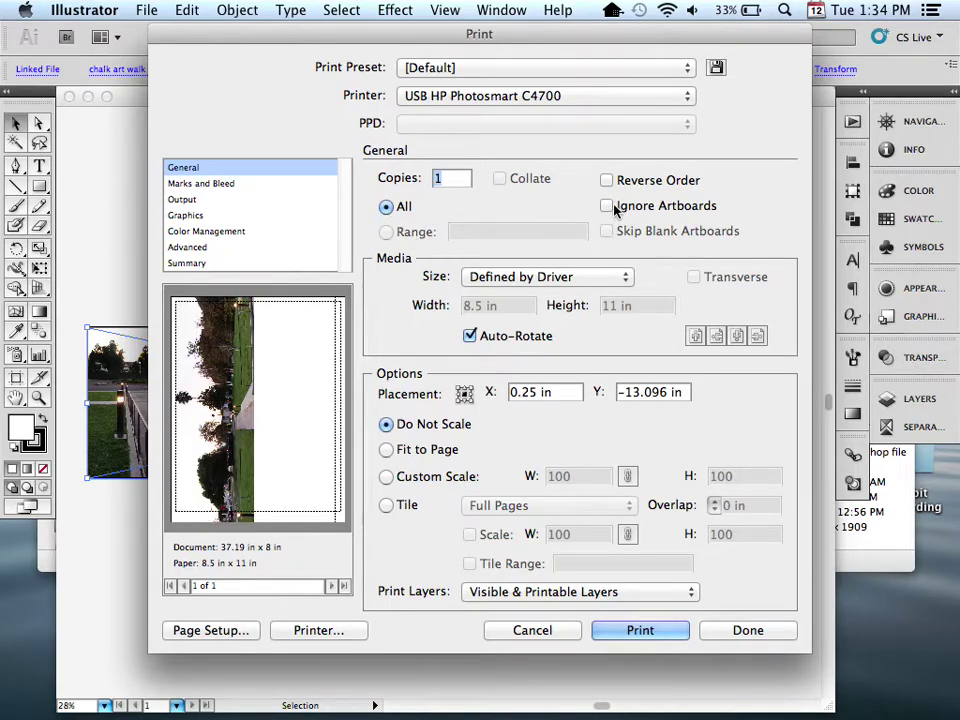
pyautogui.click(495, 278)
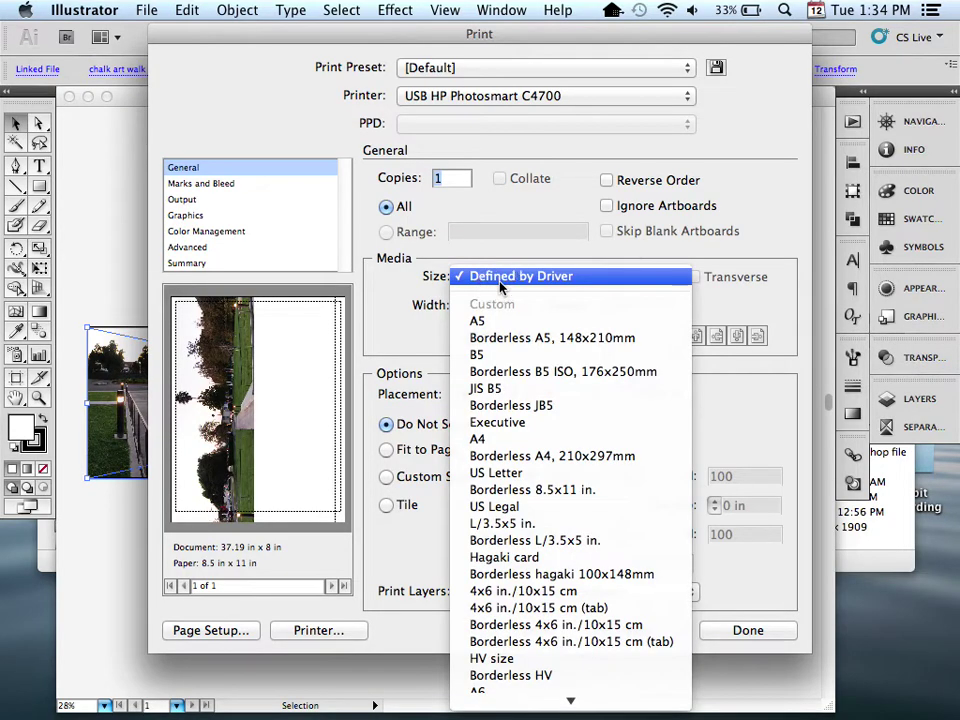
pyautogui.click(532, 477)
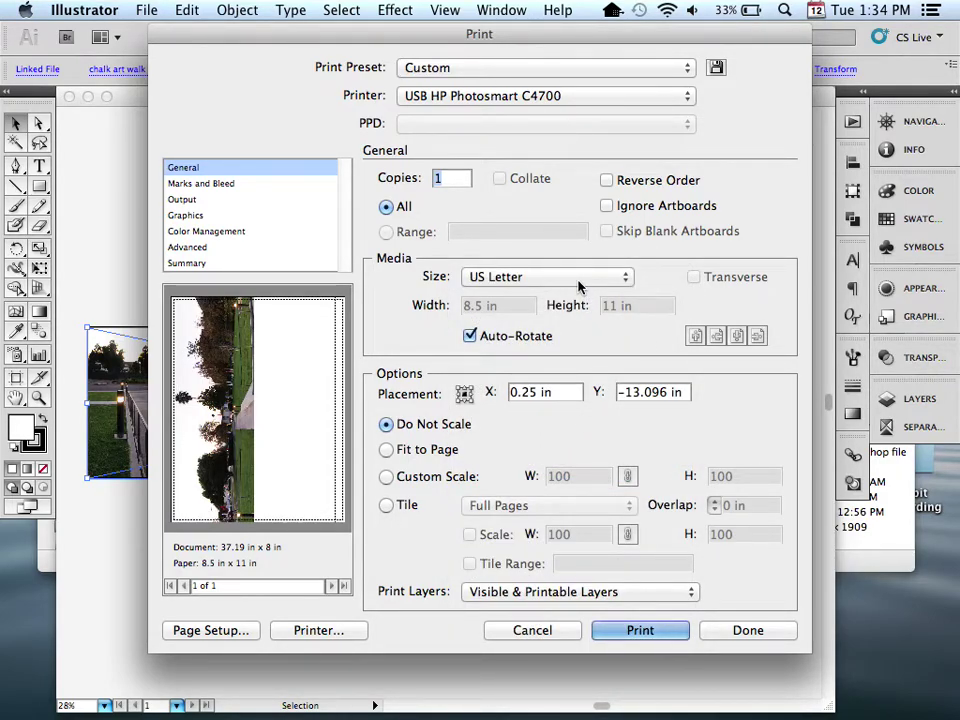
pyautogui.click(578, 287)
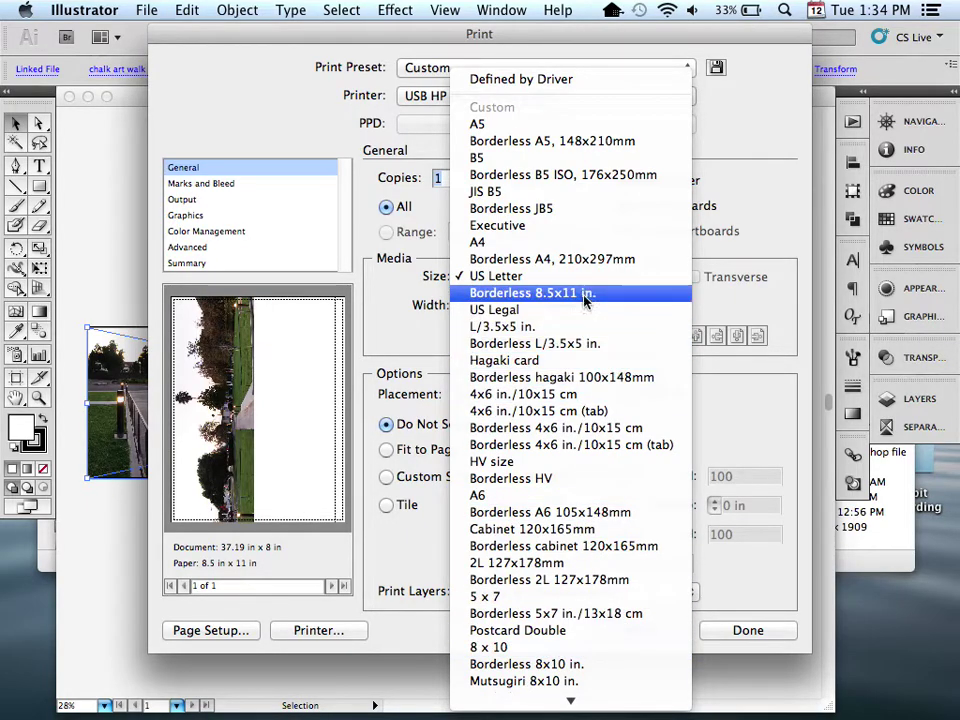
pyautogui.click(540, 283)
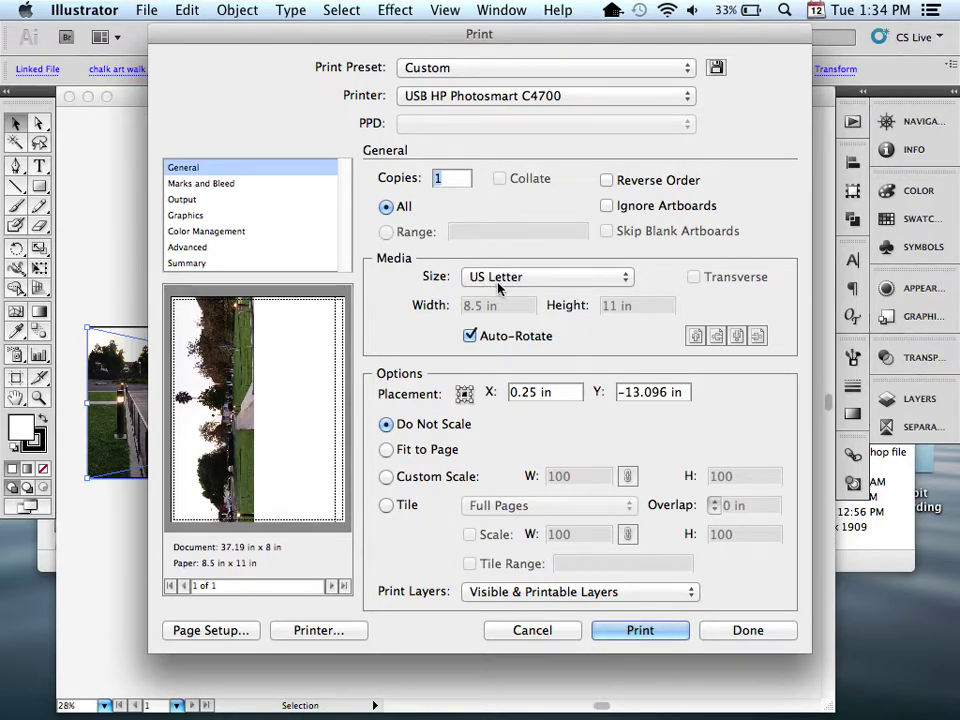
# Uncheck Auto-Rotate in the Print dialog
pyautogui.click(470, 338)
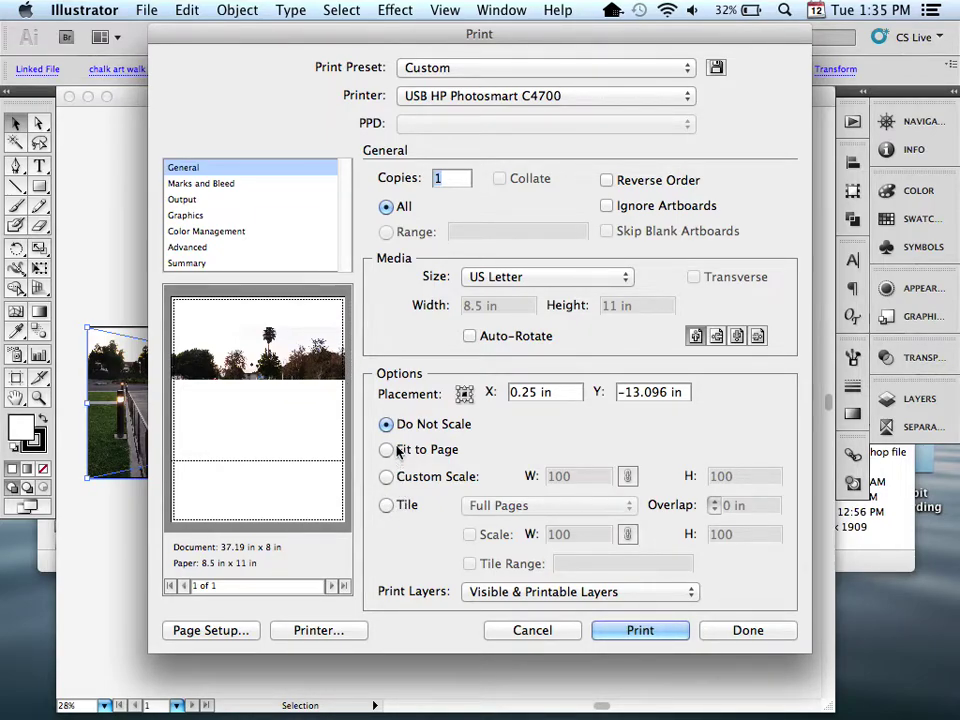
# Tile the panorama across full pages and raise the tile overlap to 0.5 in
pyautogui.click(387, 507)
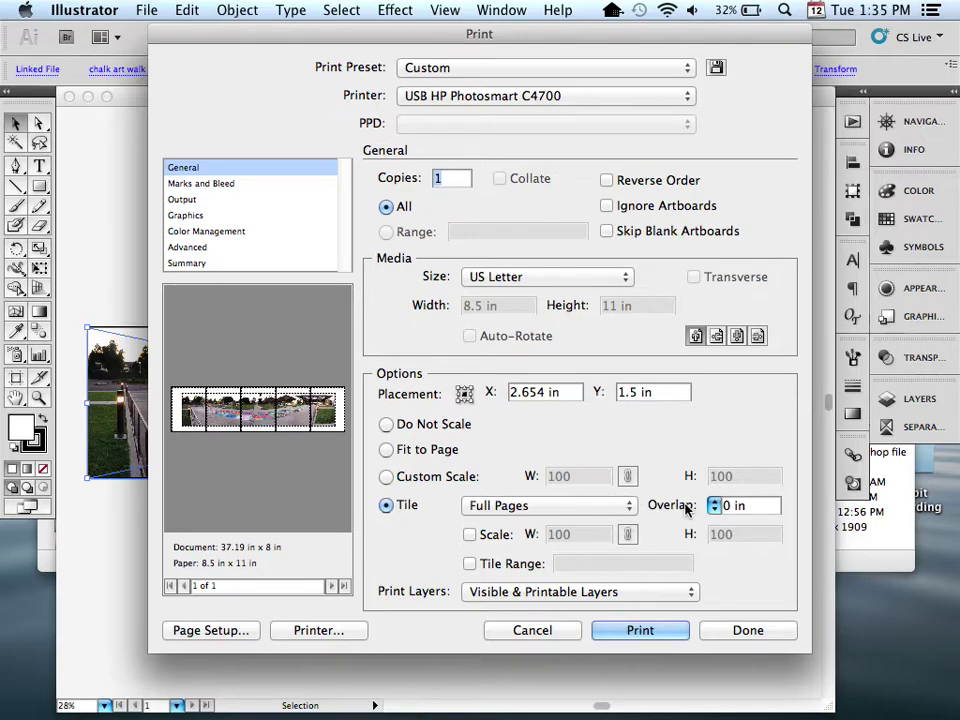
pyautogui.click(715, 501)
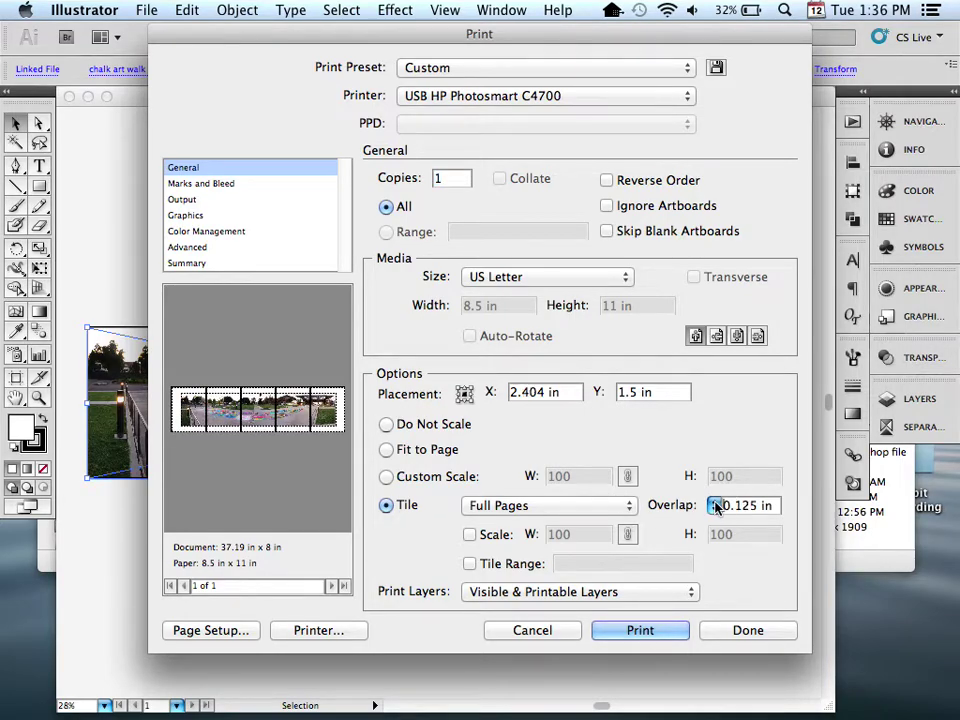
pyautogui.click(715, 503)
pyautogui.click(715, 503)
pyautogui.click(715, 503)
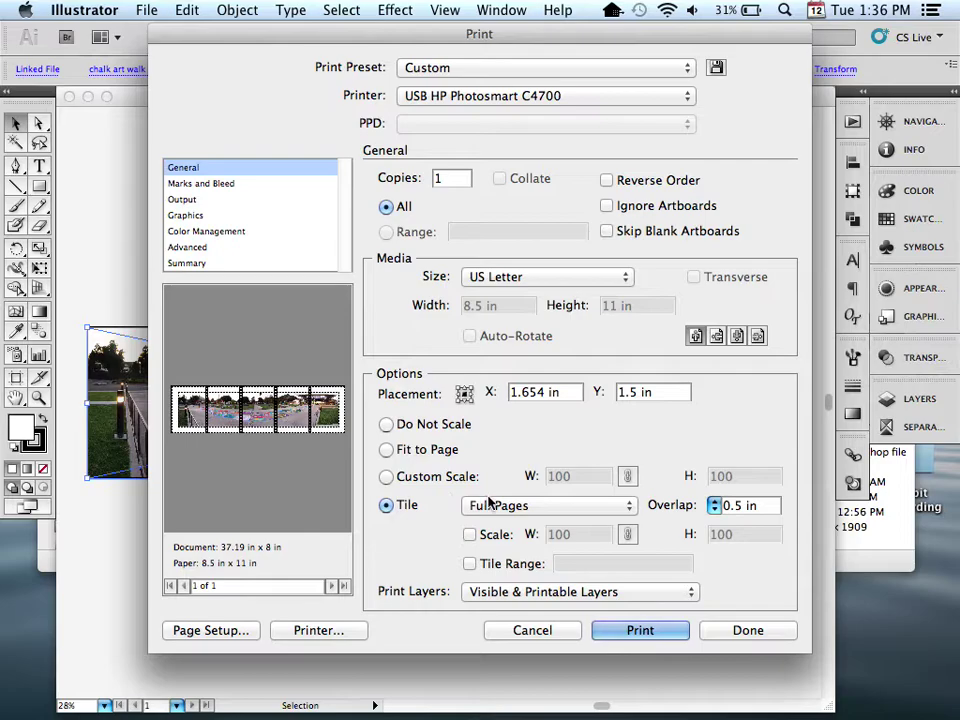
pyautogui.click(557, 507)
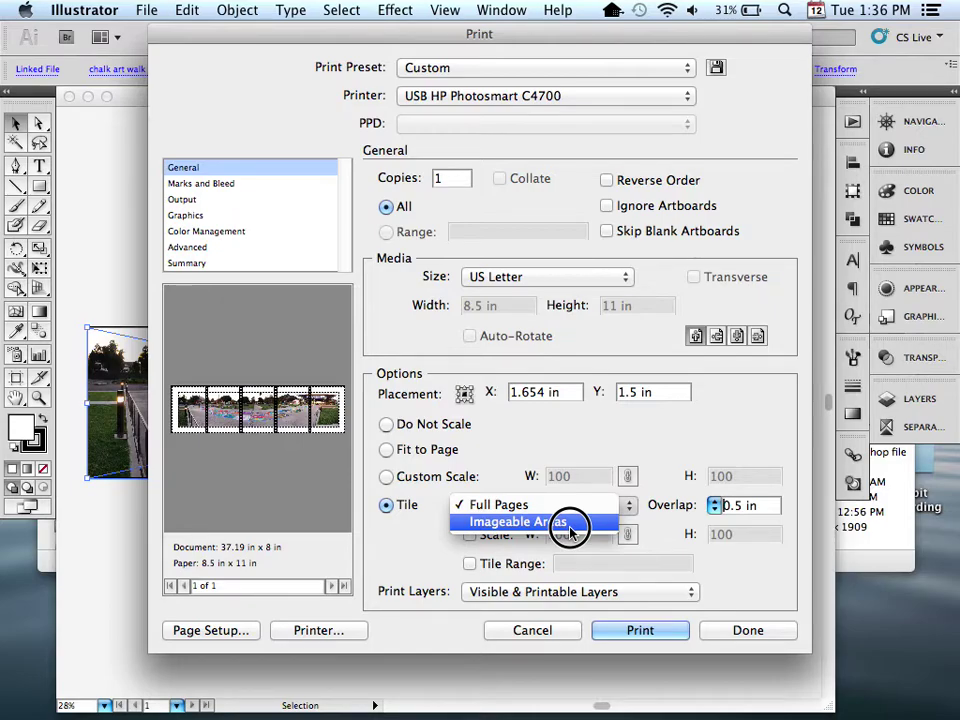
pyautogui.click(514, 521)
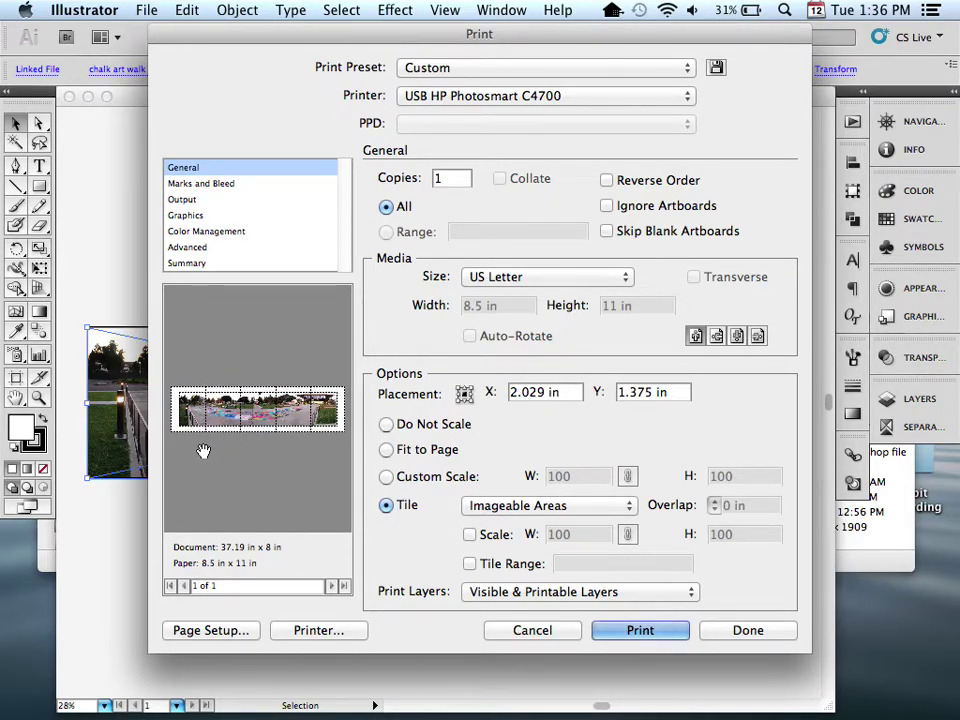
pyautogui.click(506, 507)
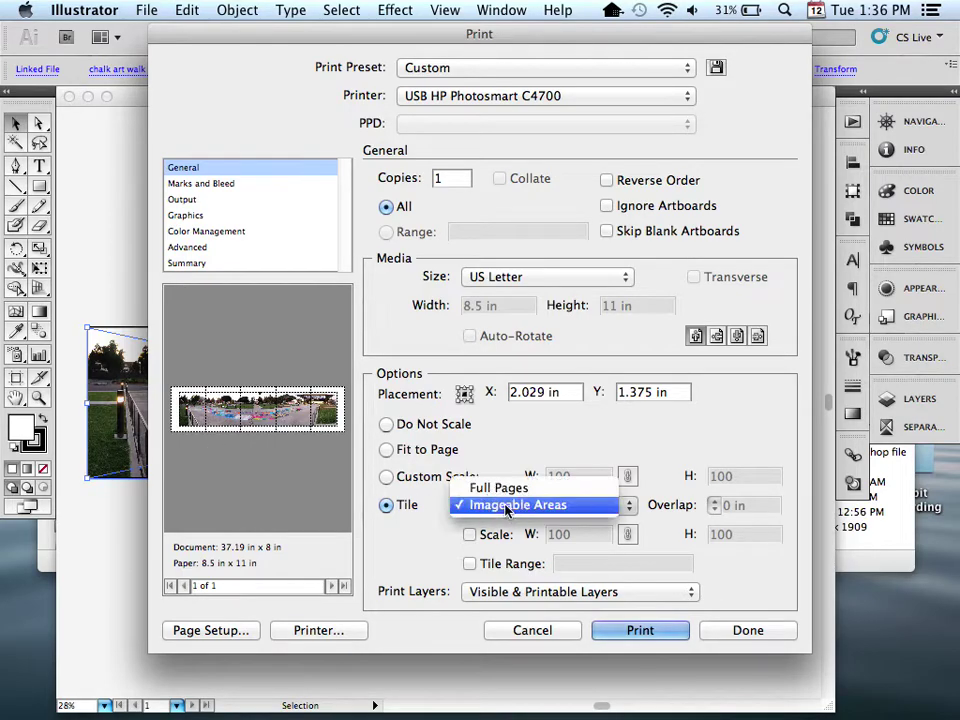
pyautogui.click(503, 488)
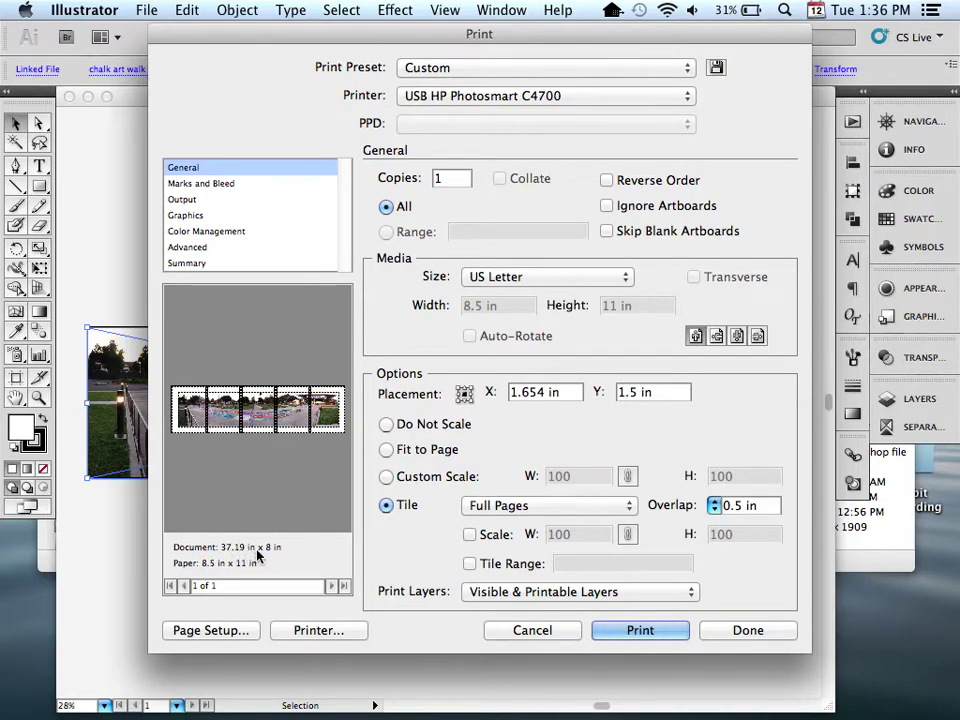
# Set the Media orientation to landscape so the panorama tiles as four letter-size sheets
pyautogui.click(715, 339)
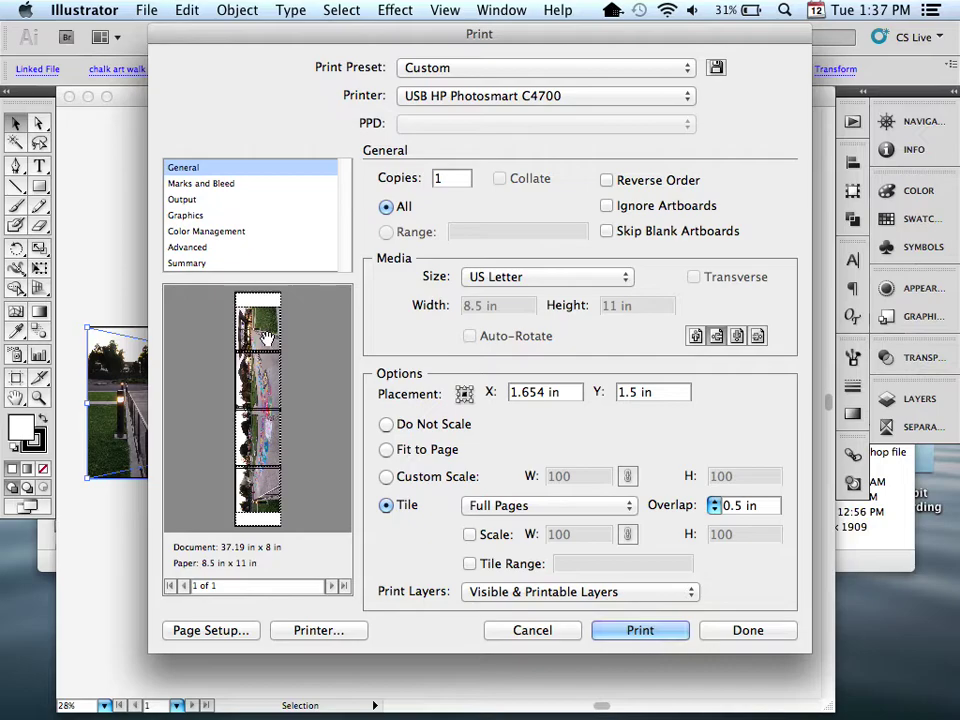
pyautogui.click(697, 339)
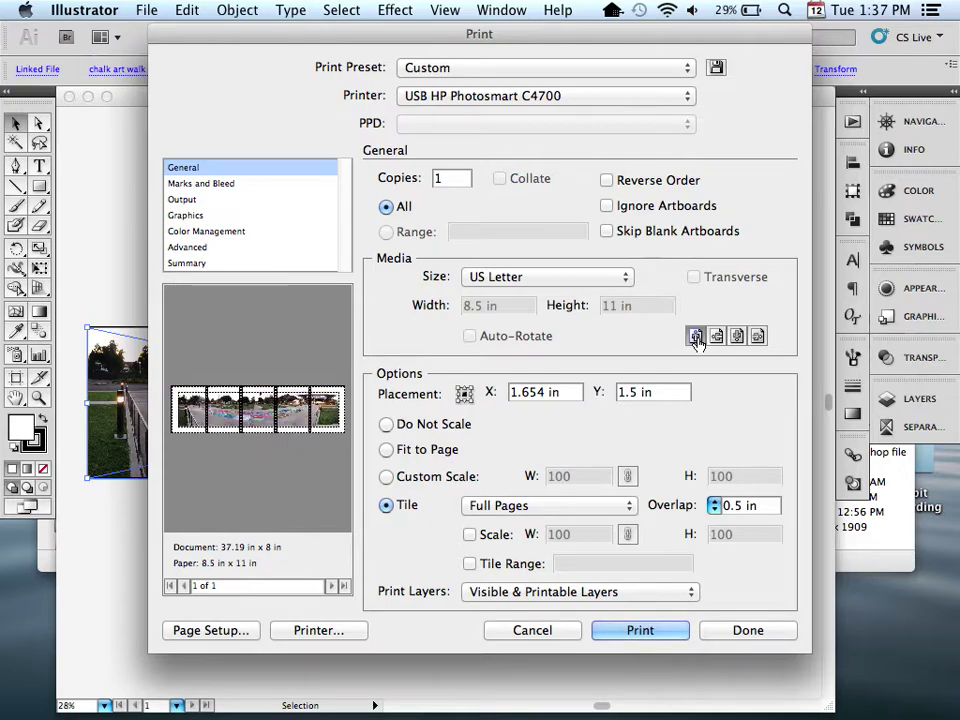
pyautogui.click(716, 337)
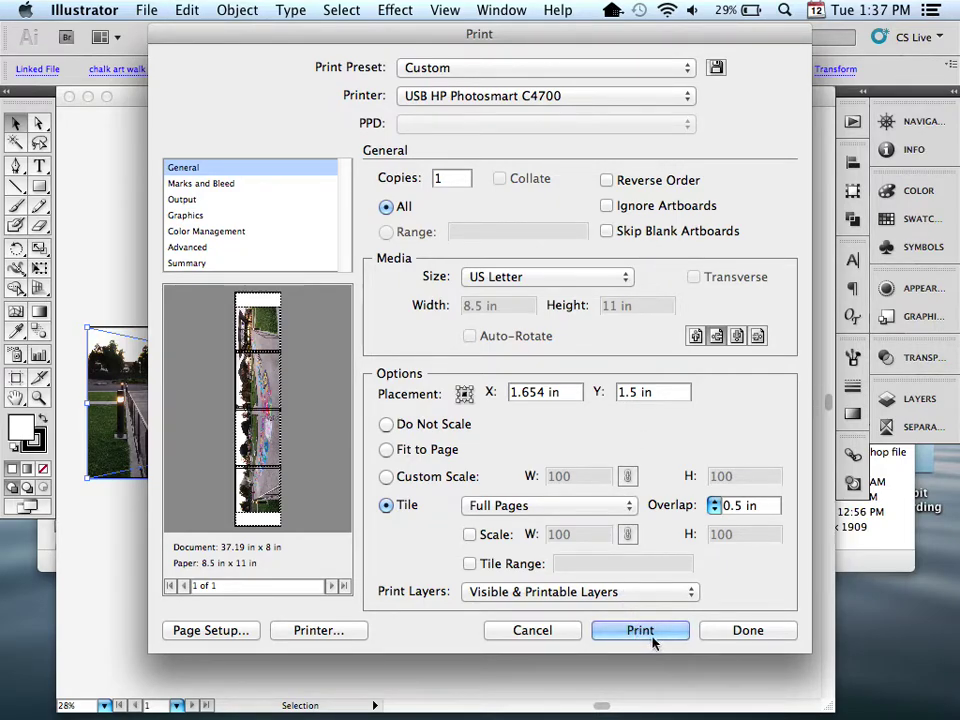
# Keep the print settings with Done, then reopen File > Print to confirm tiling and 0.5 in overlap
pyautogui.click(749, 638)
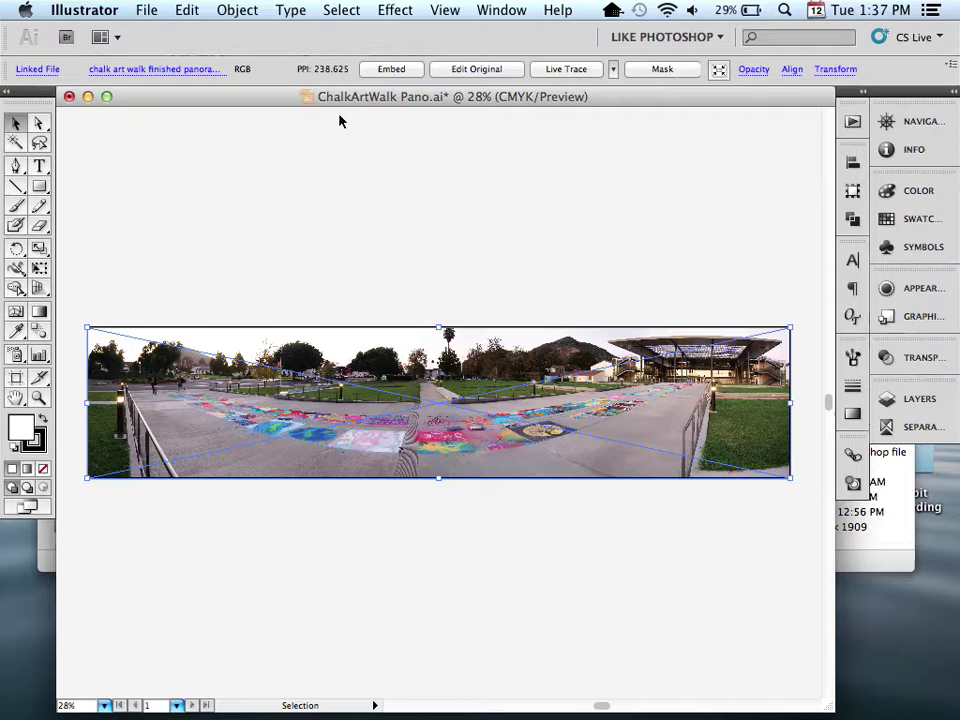
pyautogui.click(150, 12)
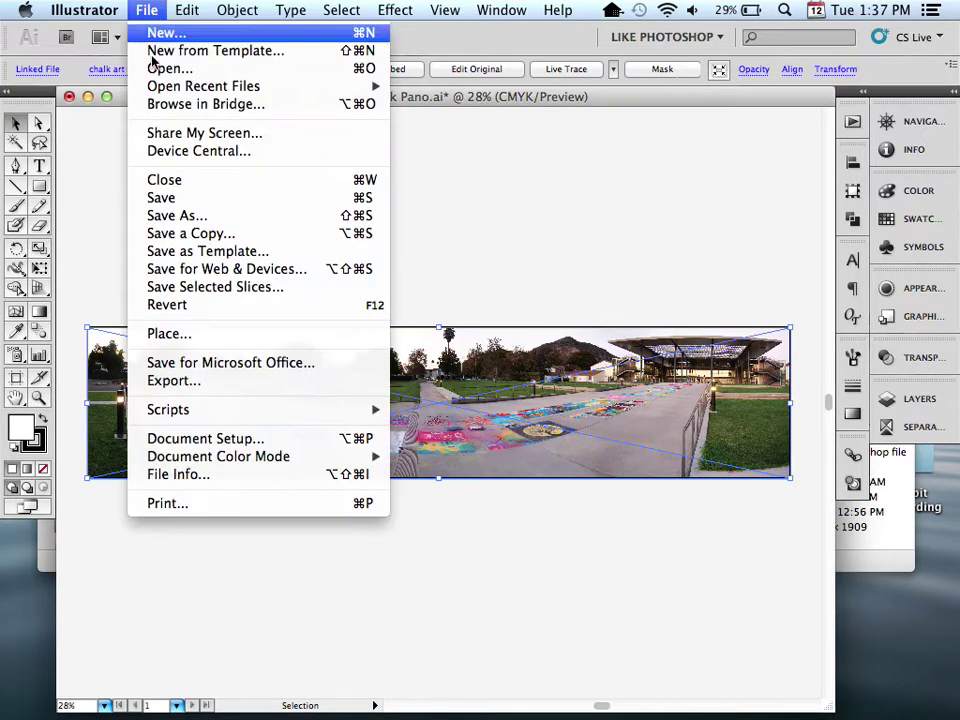
pyautogui.click(183, 503)
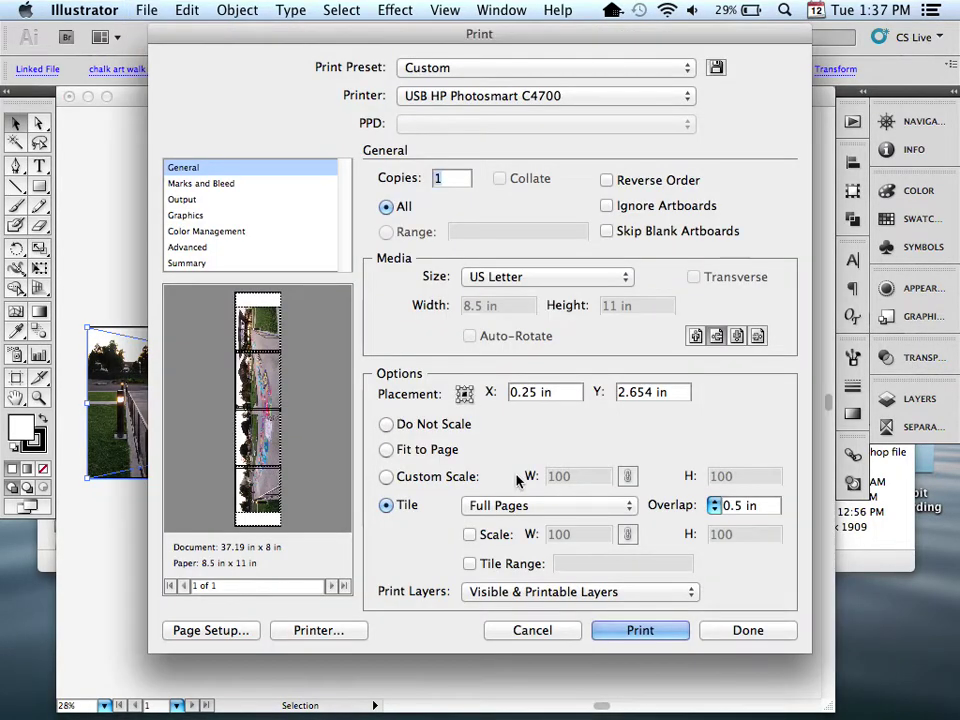